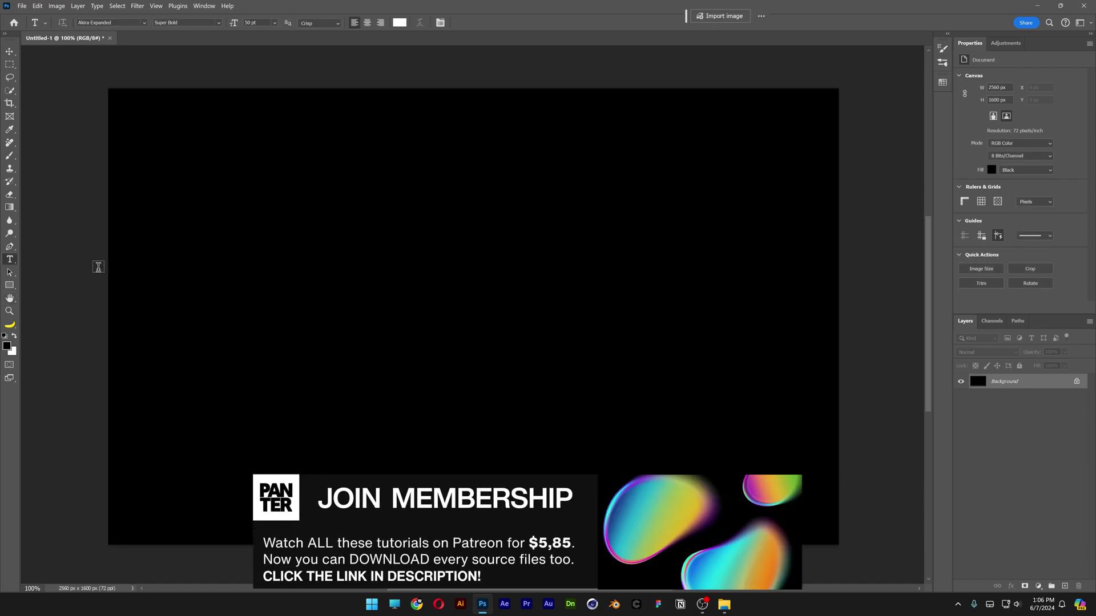
- Type PANTER on the canvas and scale it up to span the middle
click(416, 298)
text(PANTER)
key(ctrl+t)
drag(494, 299, 679, 313)
key(Return)
- Tighten the PANTER text tracking to -25
click(1003, 102)
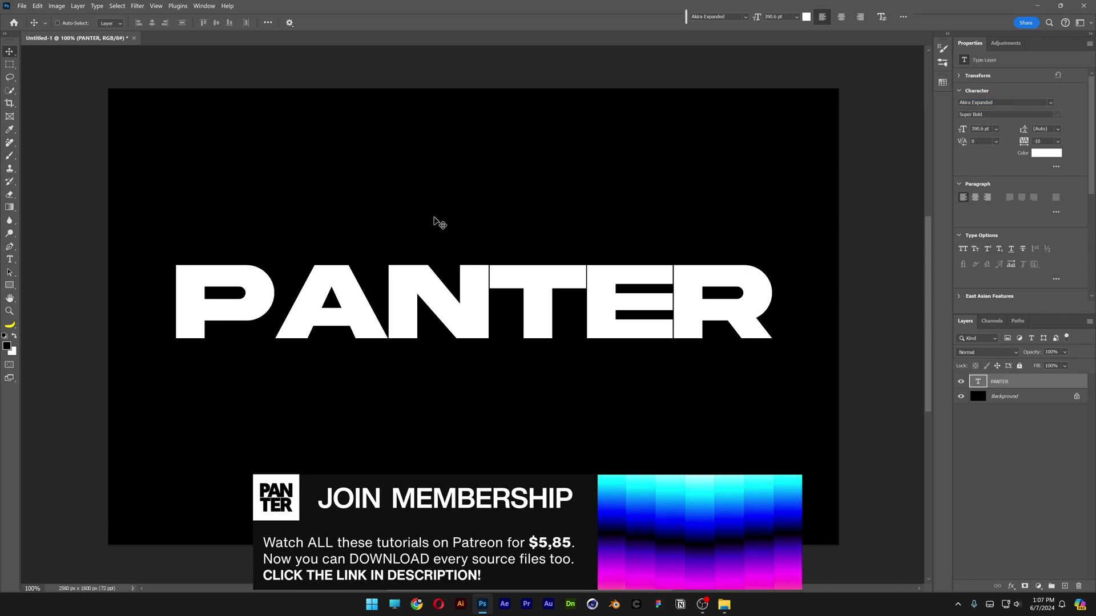
click(1058, 141)
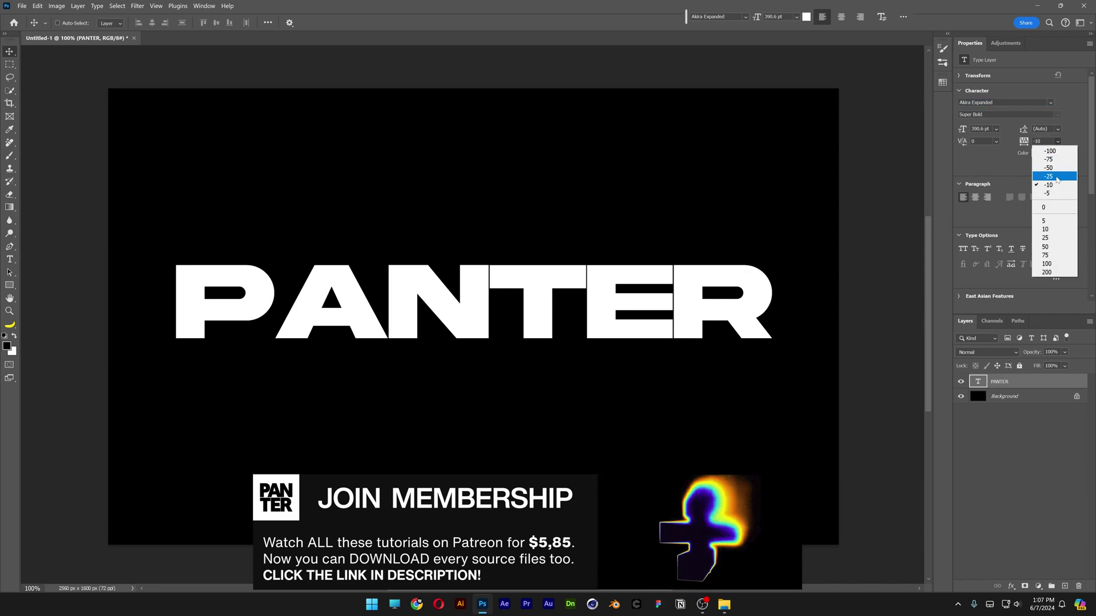
click(1059, 177)
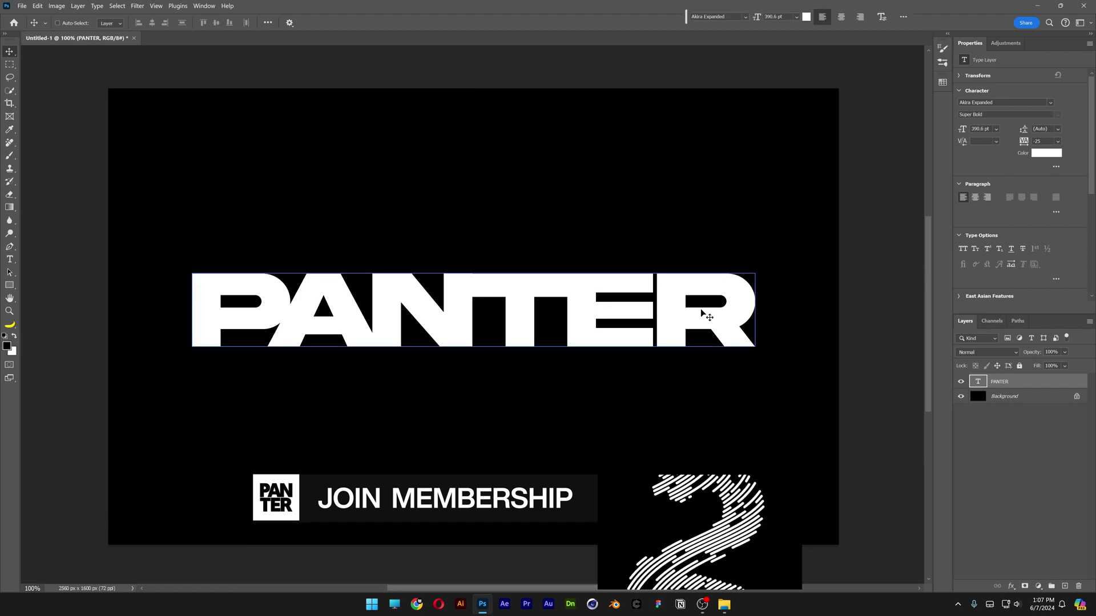
- Apply a 90°, 45-pixel Motion Blur to PANTER and convert the layer to a smart object
click(137, 6)
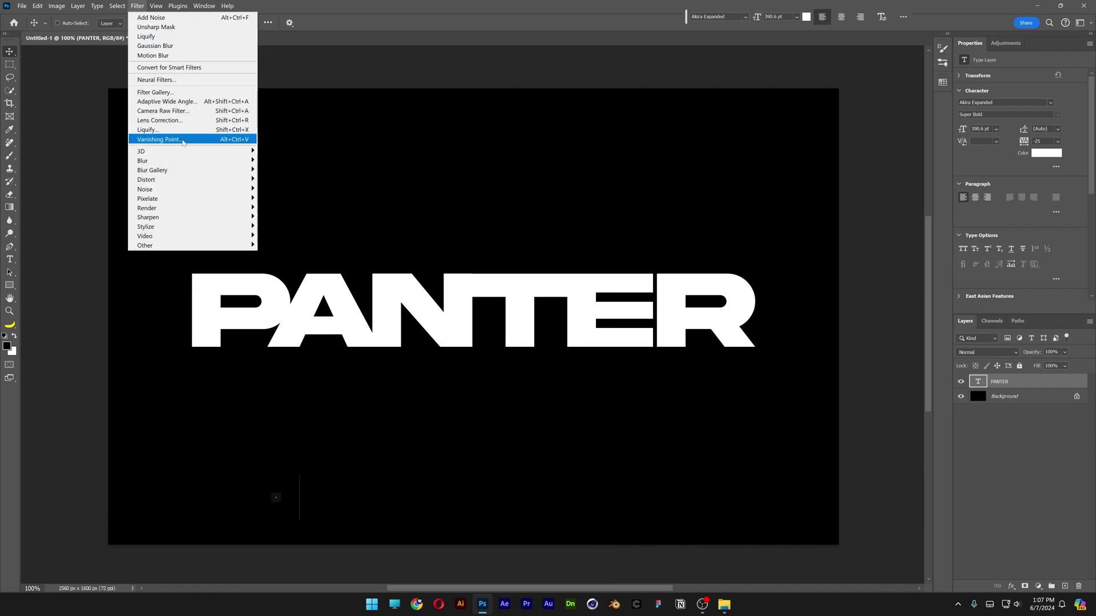
mouse_move(245, 161)
click(280, 217)
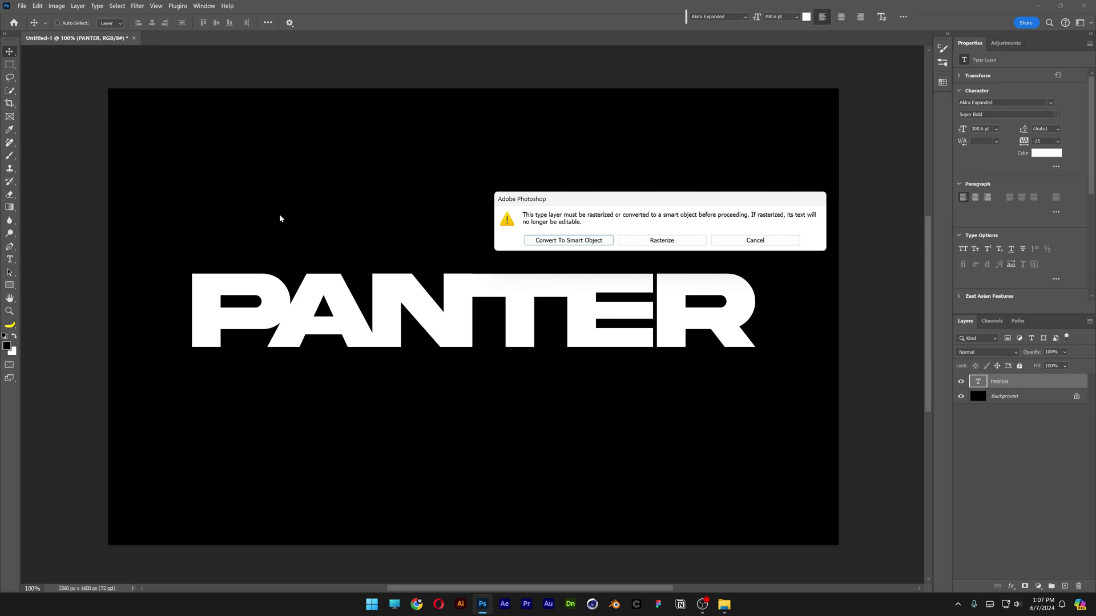
click(553, 240)
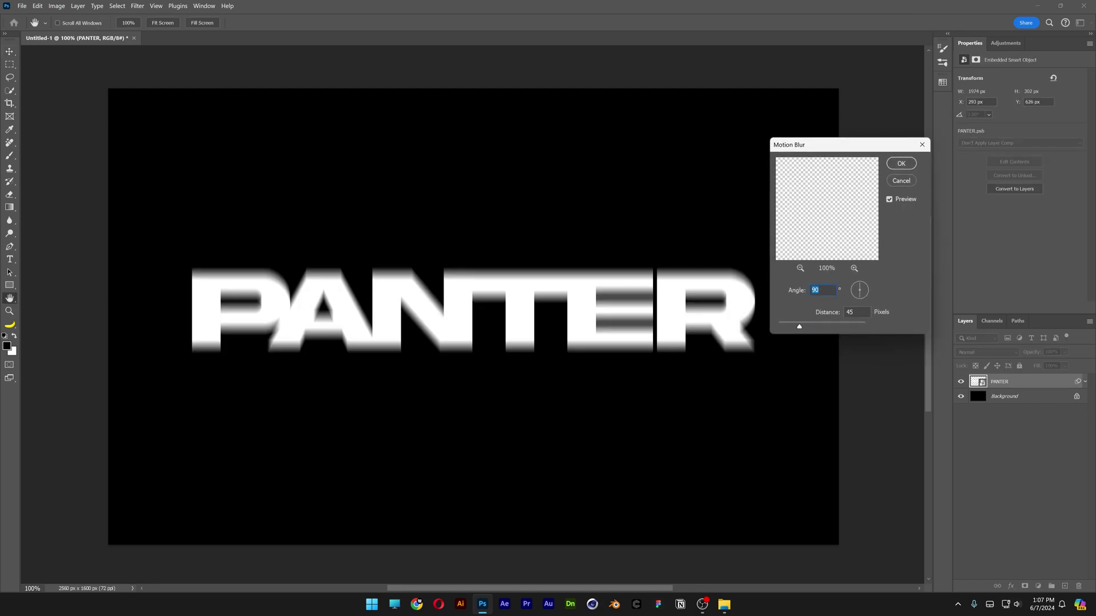
click(900, 163)
right_click(1028, 386)
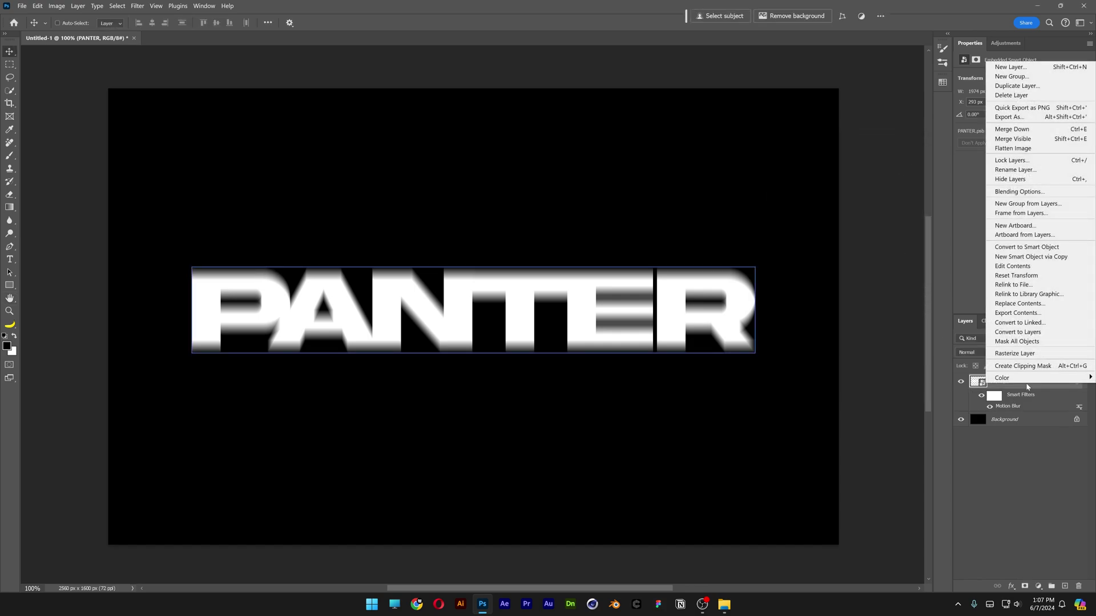
click(1060, 249)
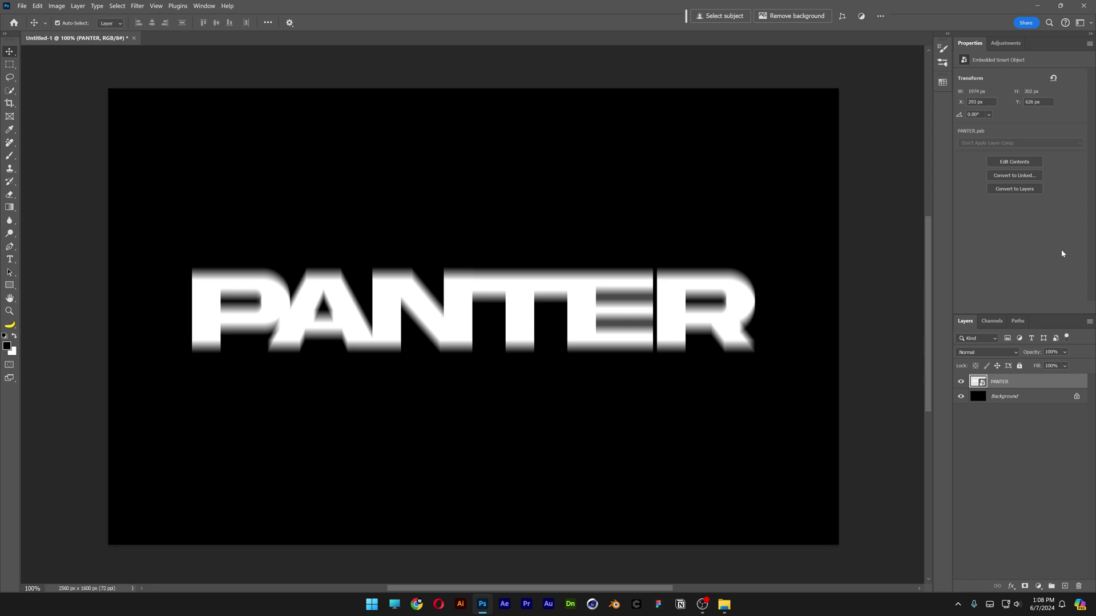
- Open the smart object's contents and crop the canvas tightly around PANTER (2156×460 px)
key(ctrl+t)
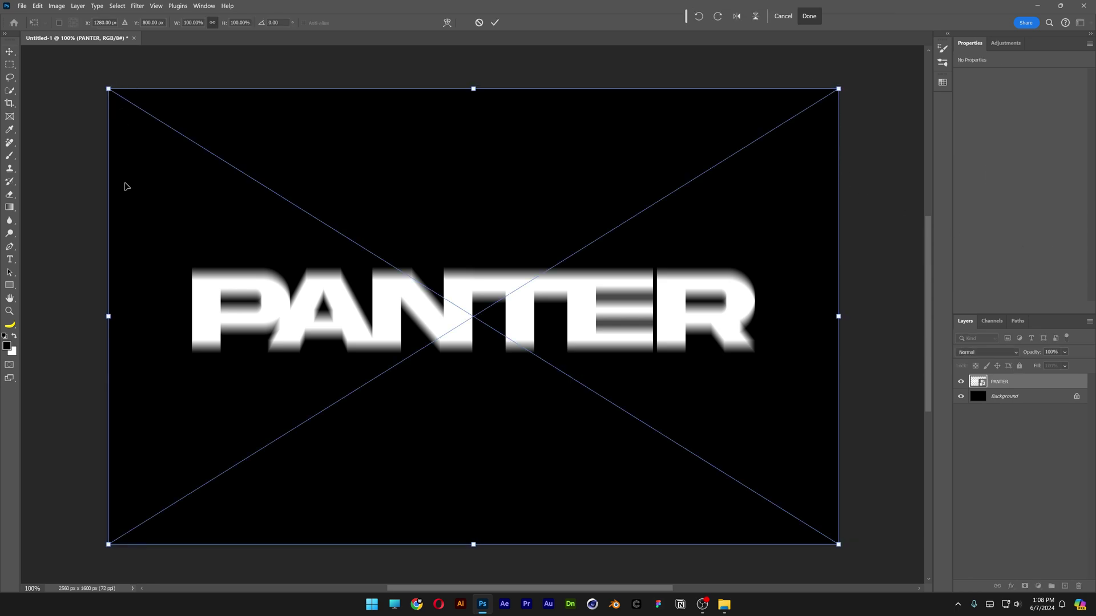
key(Return)
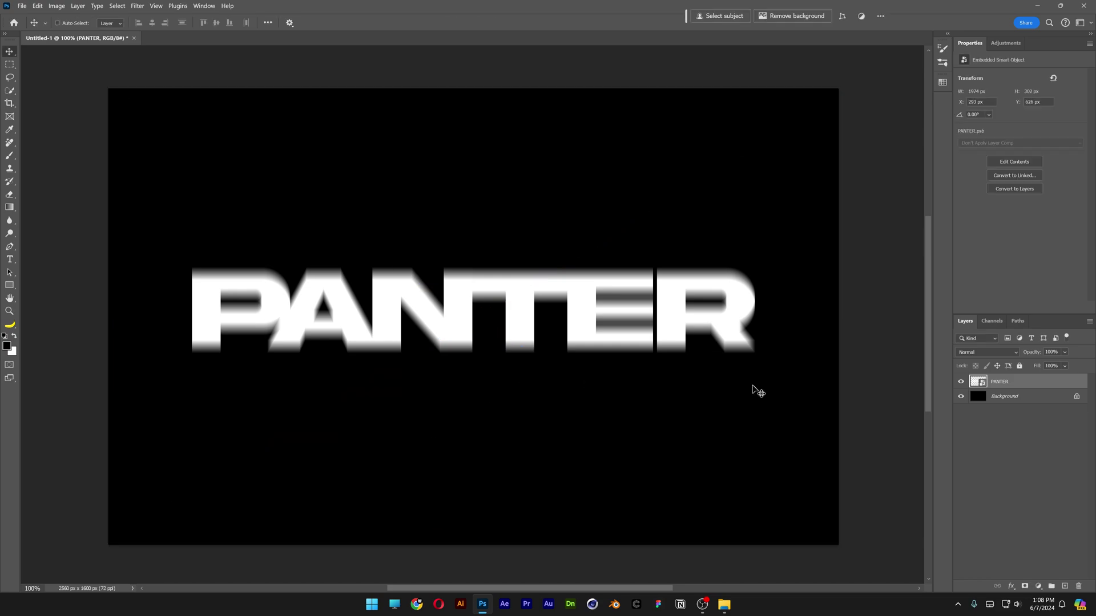
double_click(978, 382)
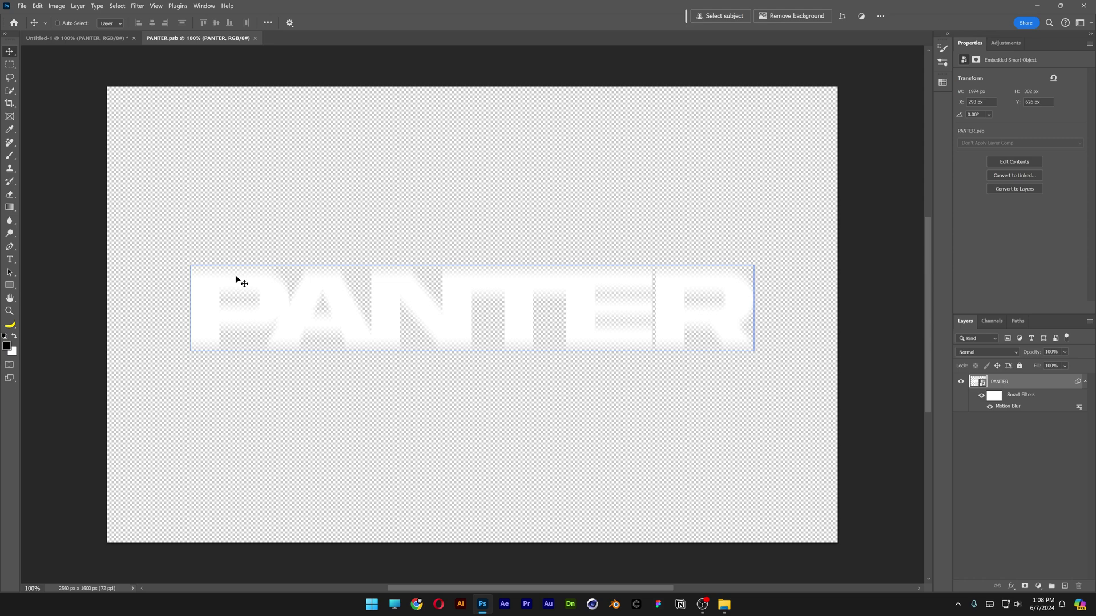
click(9, 103)
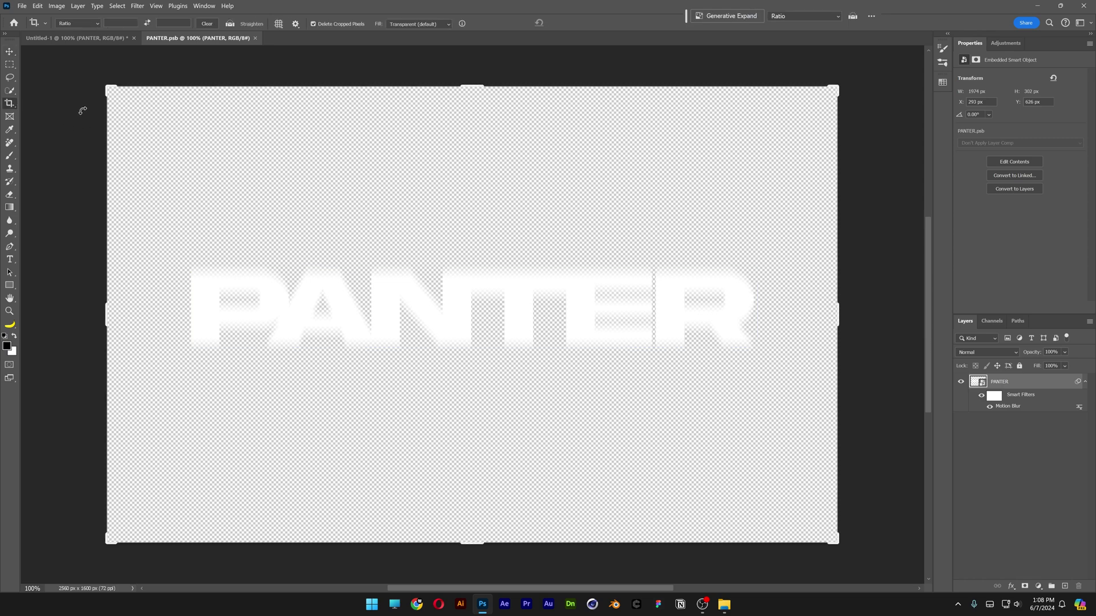
drag(840, 86, 783, 249)
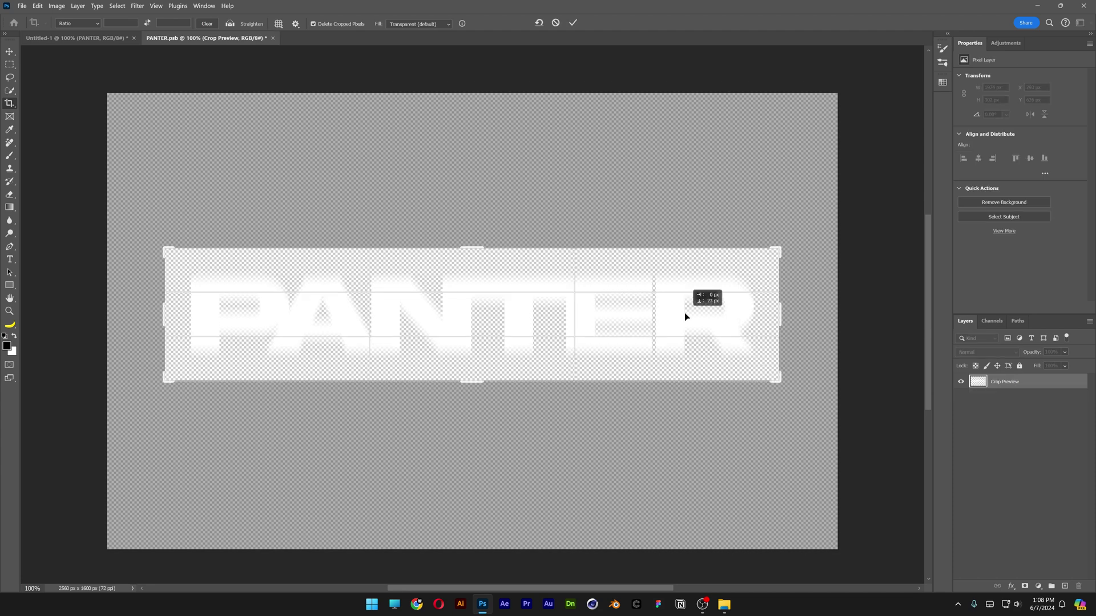
key(Return)
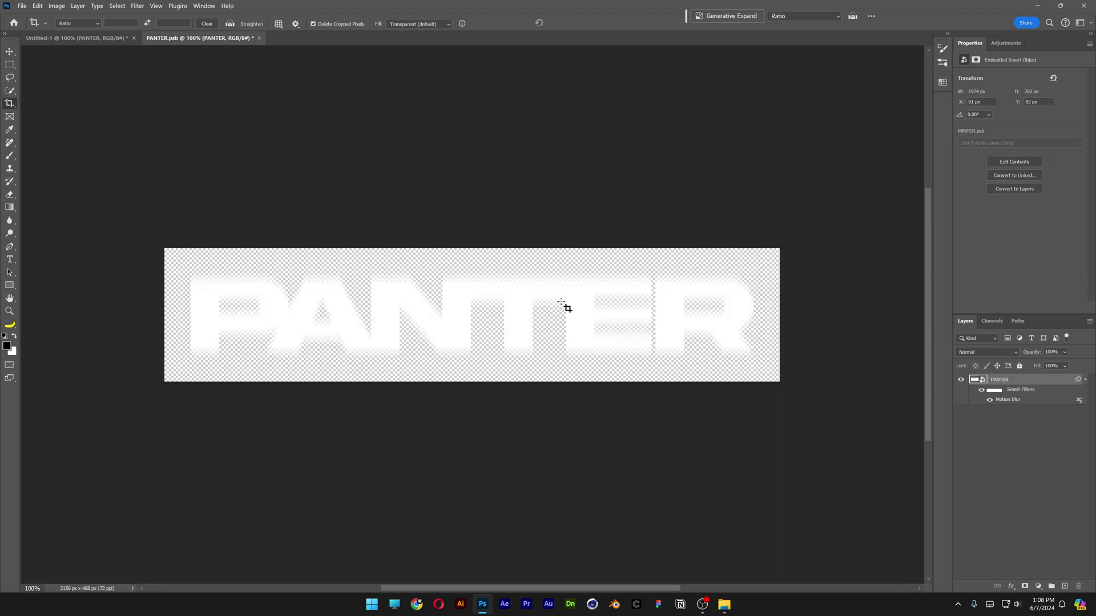
- Save the cropped smart object contents and return to Untitled-1
key(v)
click(22, 5)
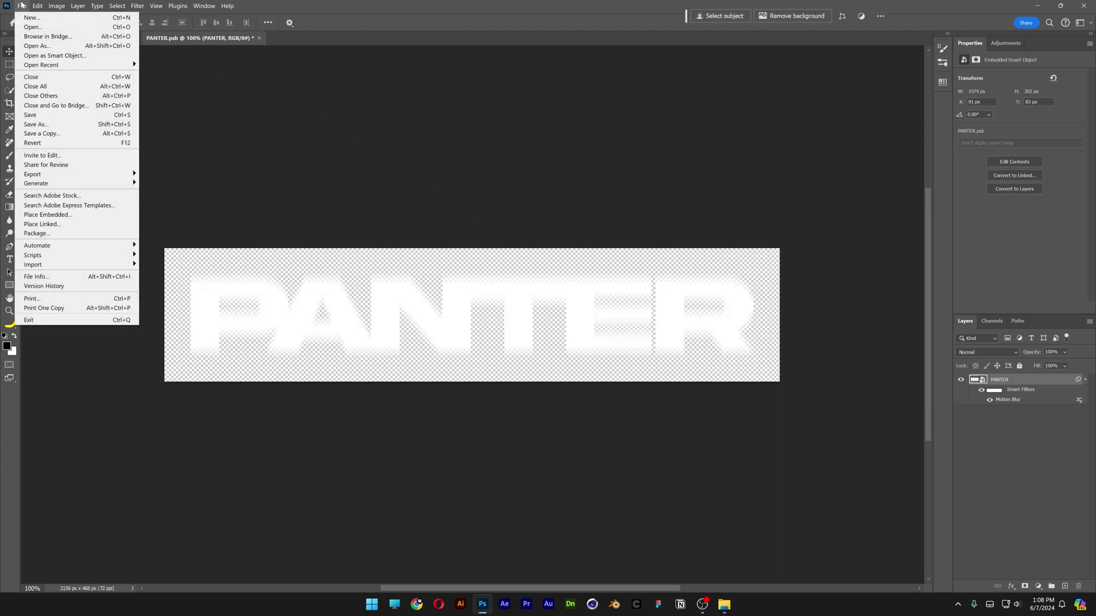
click(42, 115)
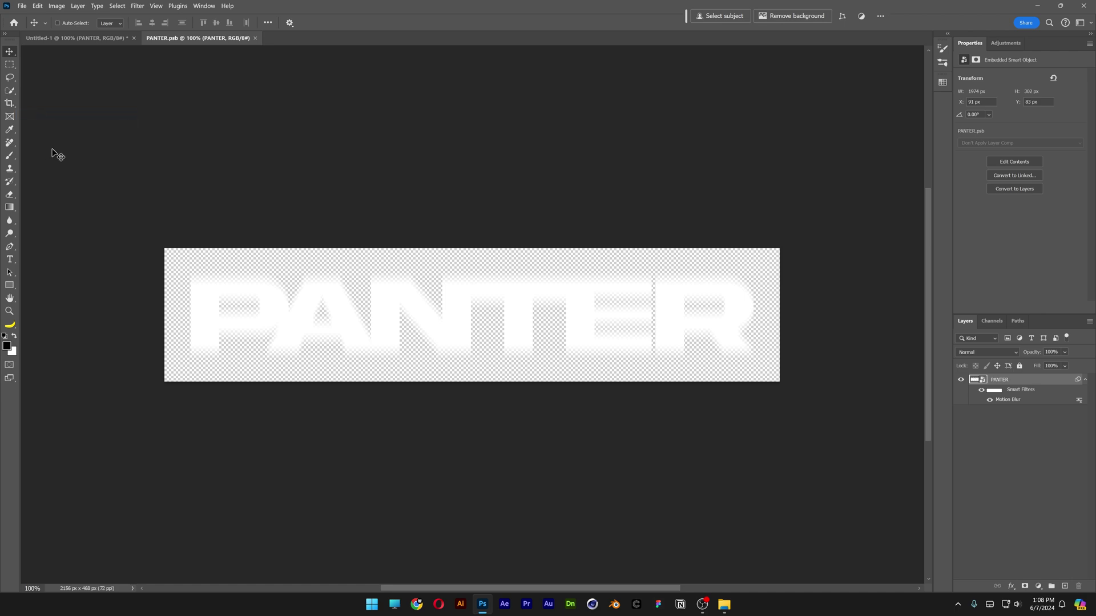
click(102, 38)
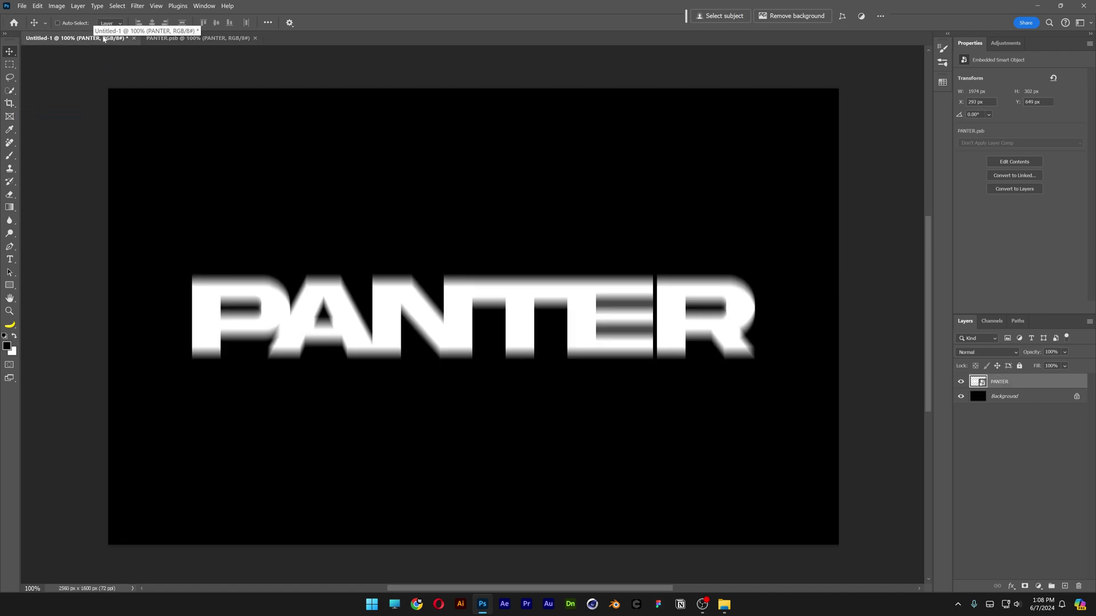
- Warp the PANTER smart object with an Arc preset, adjust its bend, and shift it lower
key(f)
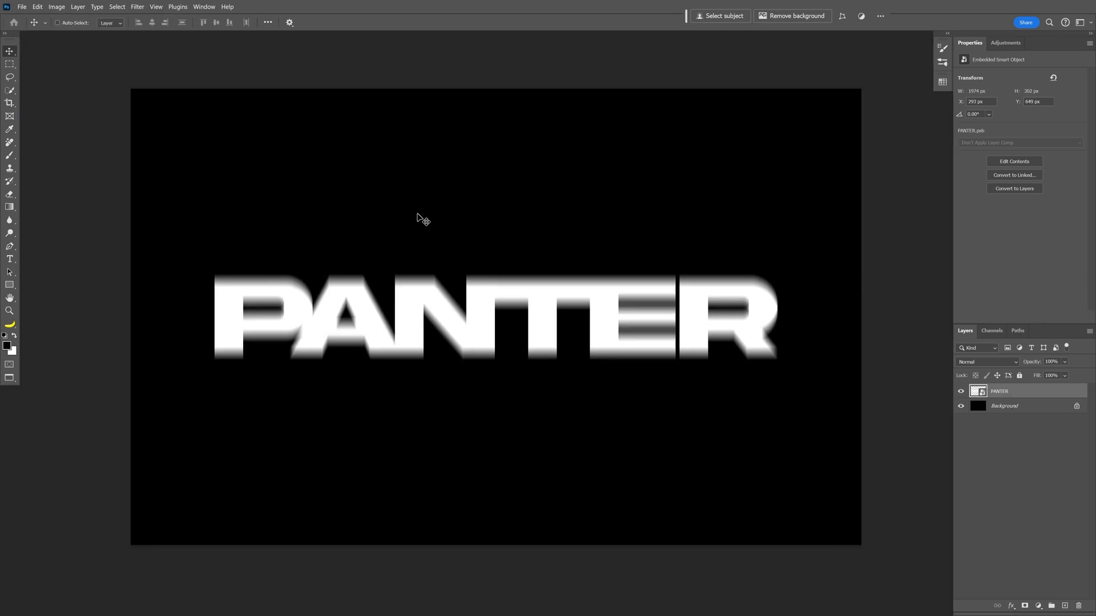
key(ctrl+t)
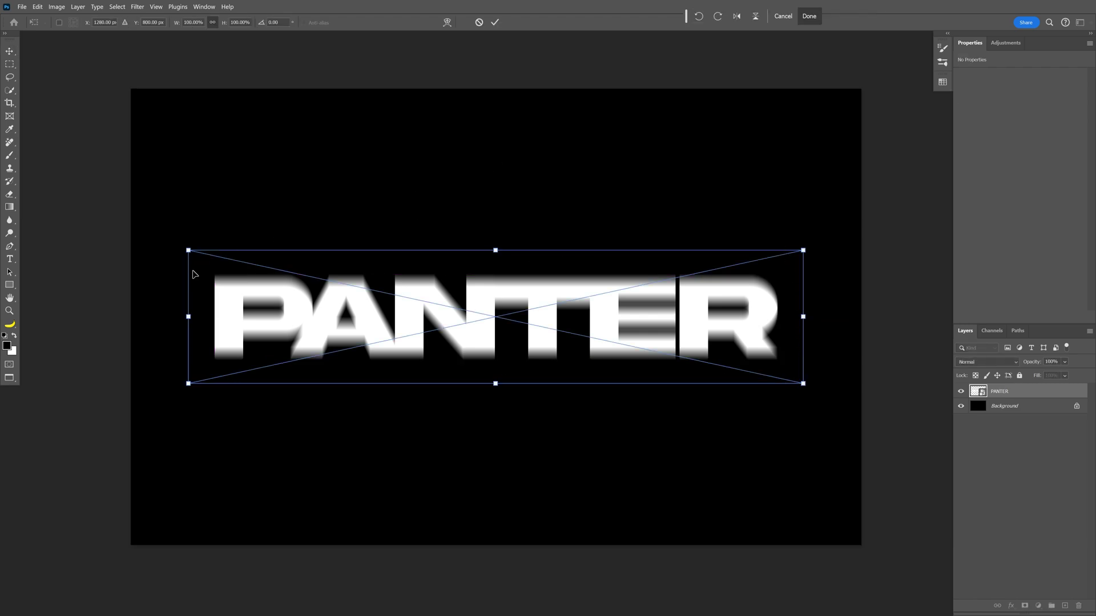
click(447, 23)
click(242, 24)
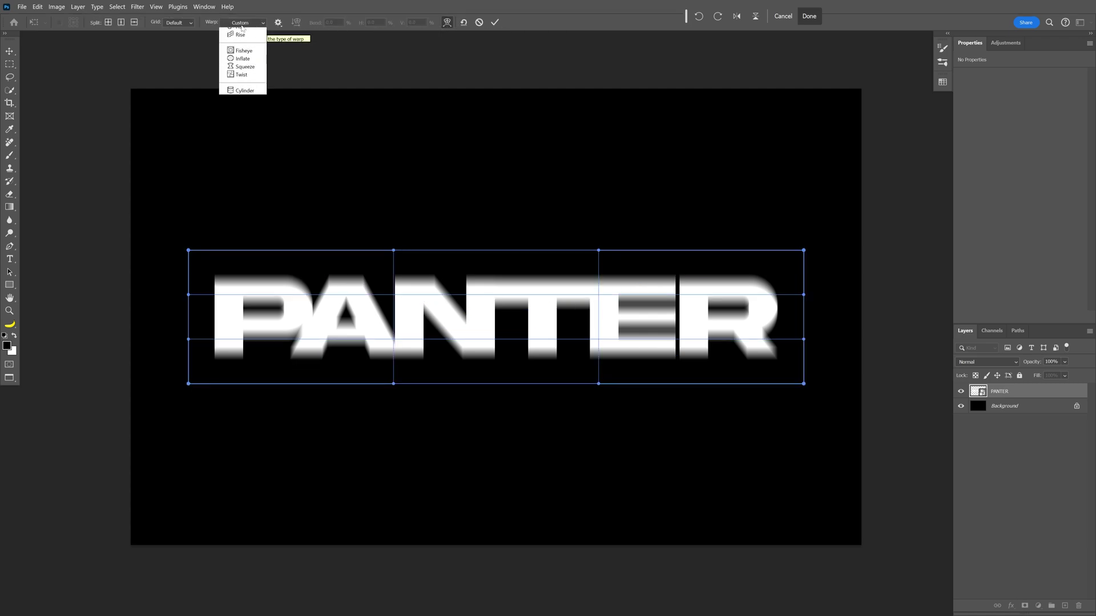
click(245, 49)
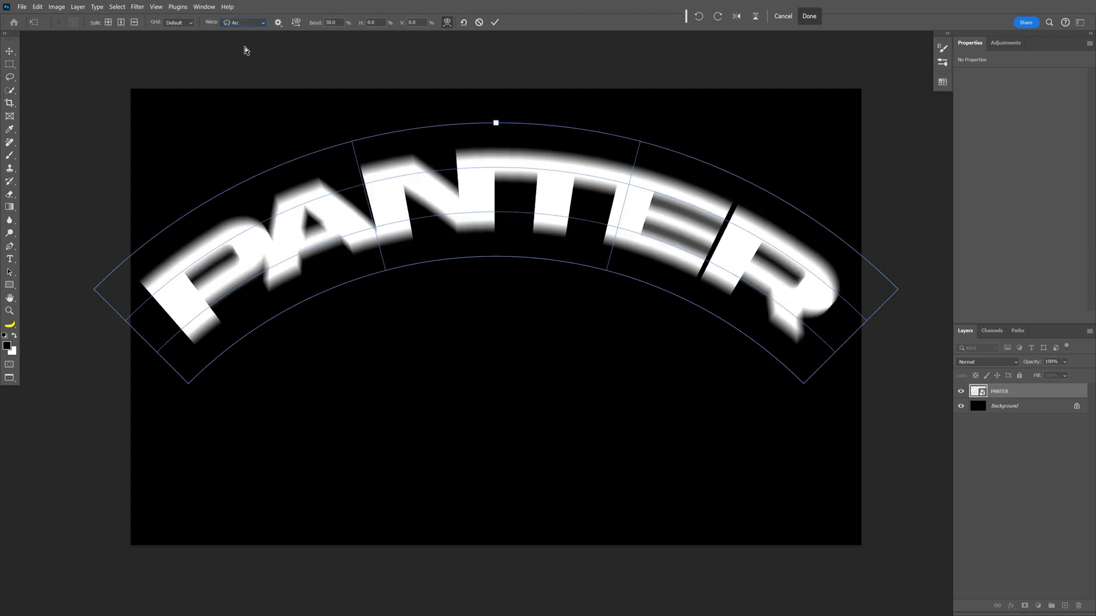
mouse_move(496, 123)
mouse_down()
mouse_move(494, 355)
mouse_move(498, 112)
mouse_up()
key(Return)
drag(587, 211, 588, 245)
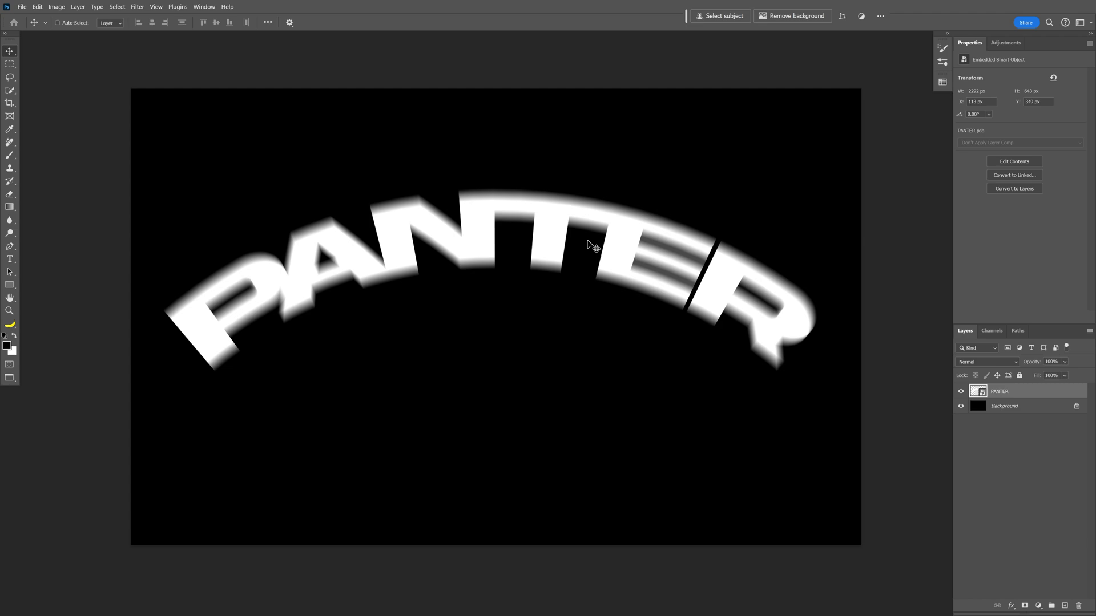
- Apply a 3.0-pixel Gaussian Blur smart filter to the arched PANTER smart object
click(137, 7)
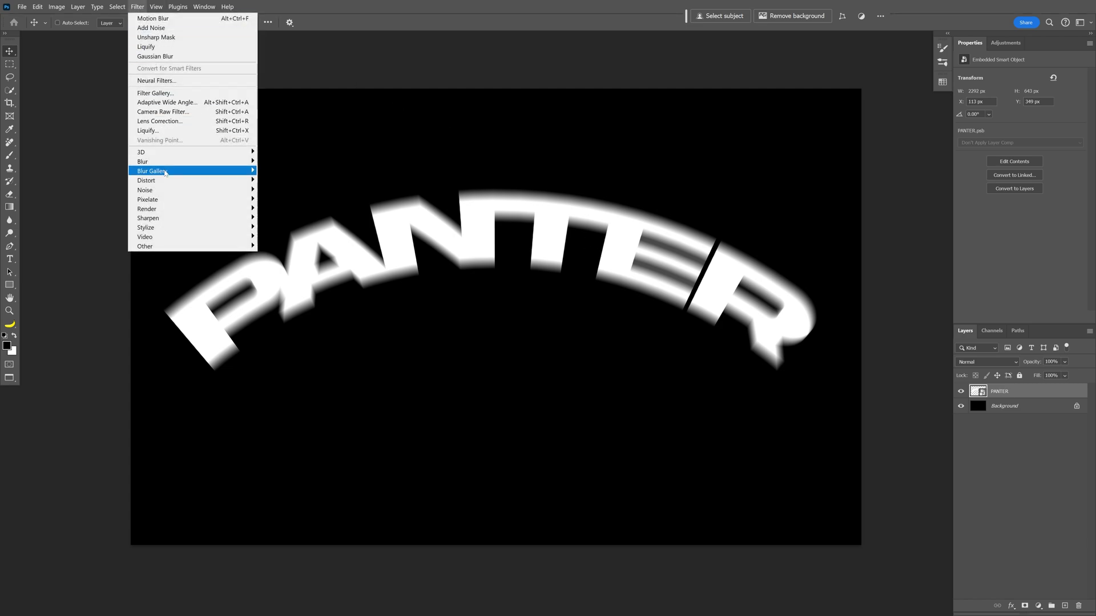
mouse_move(150, 162)
click(283, 199)
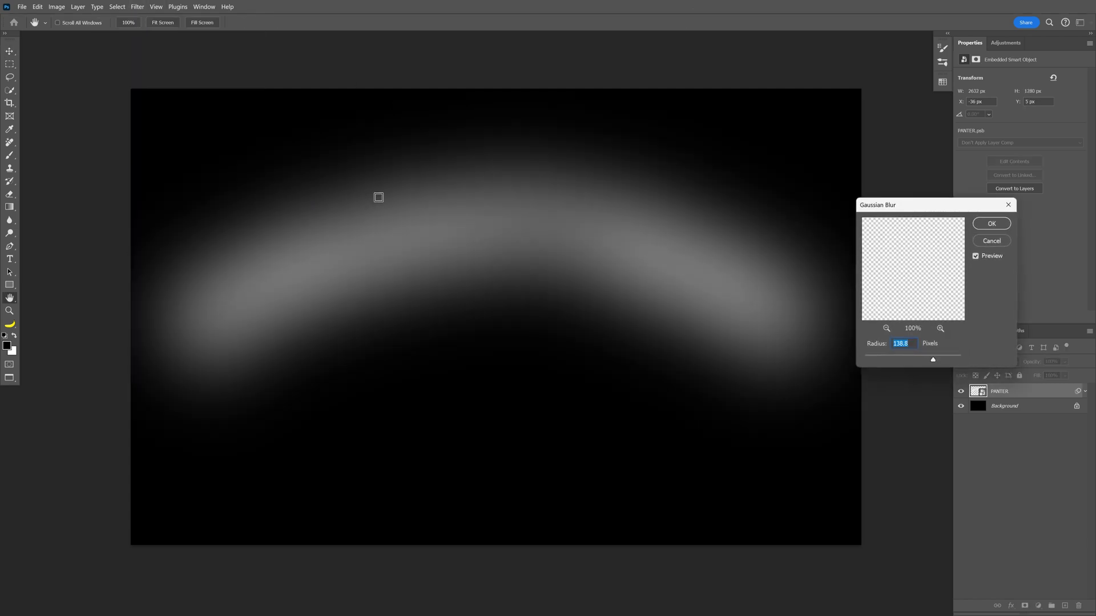
click(879, 359)
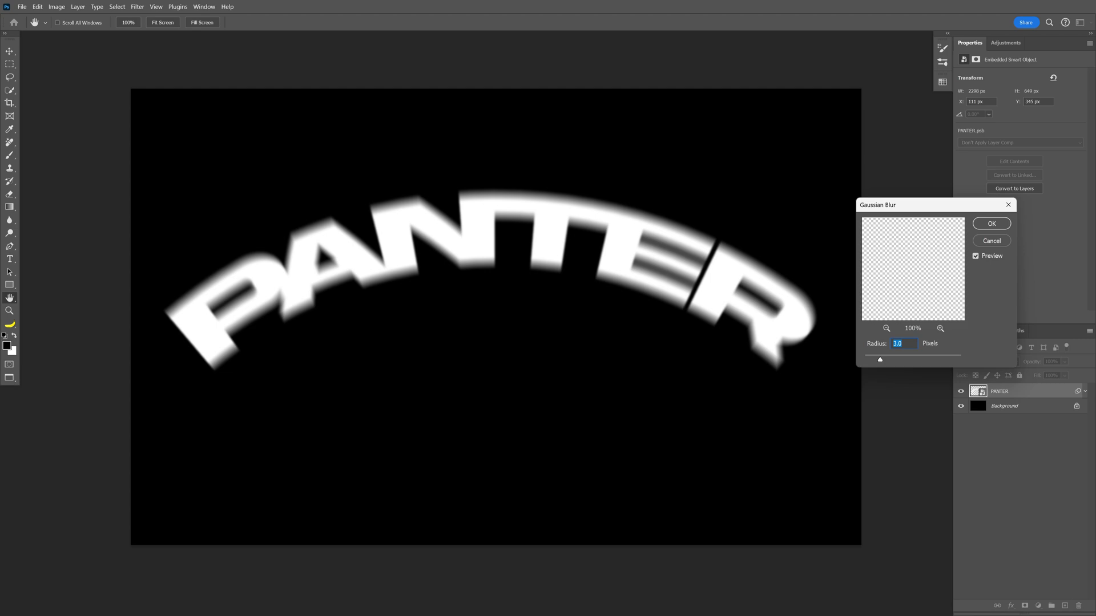
click(993, 227)
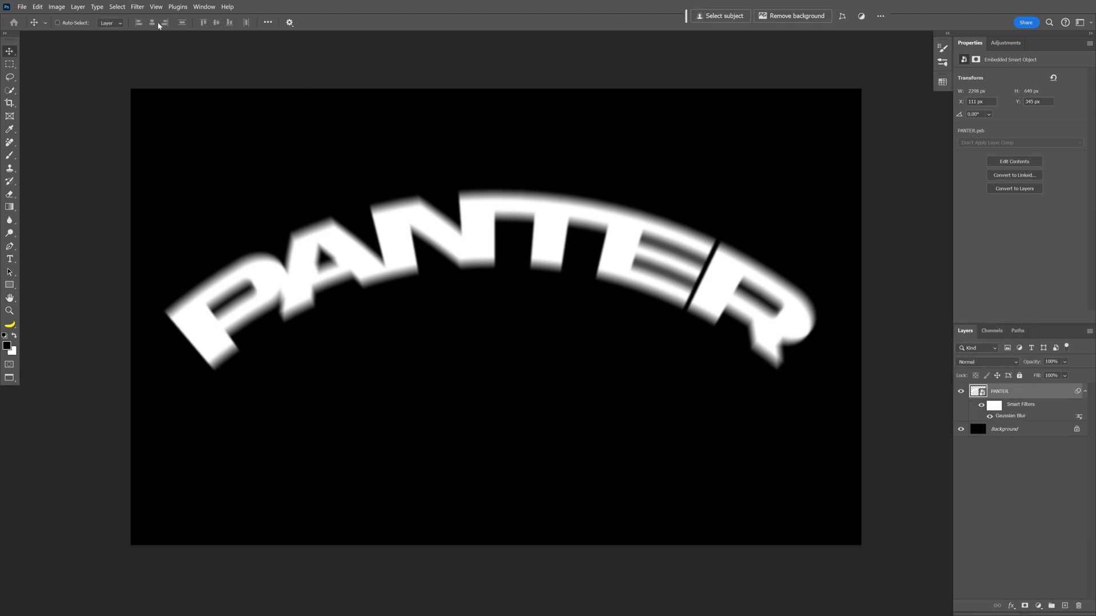
- Open Liquify and set the brush to Size 700, Density 54, Pressure 76
click(137, 7)
click(150, 130)
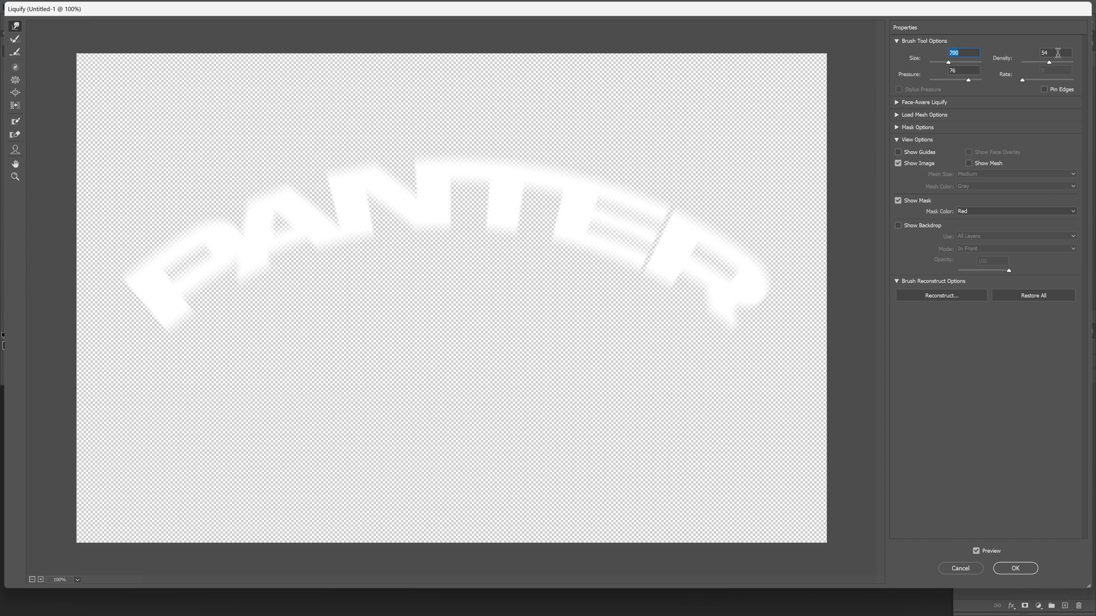
click(1058, 52)
click(961, 70)
- Forward-warp the P's leg and lower strokes downward into wavy, swirling ribbons
drag(200, 361, 269, 429)
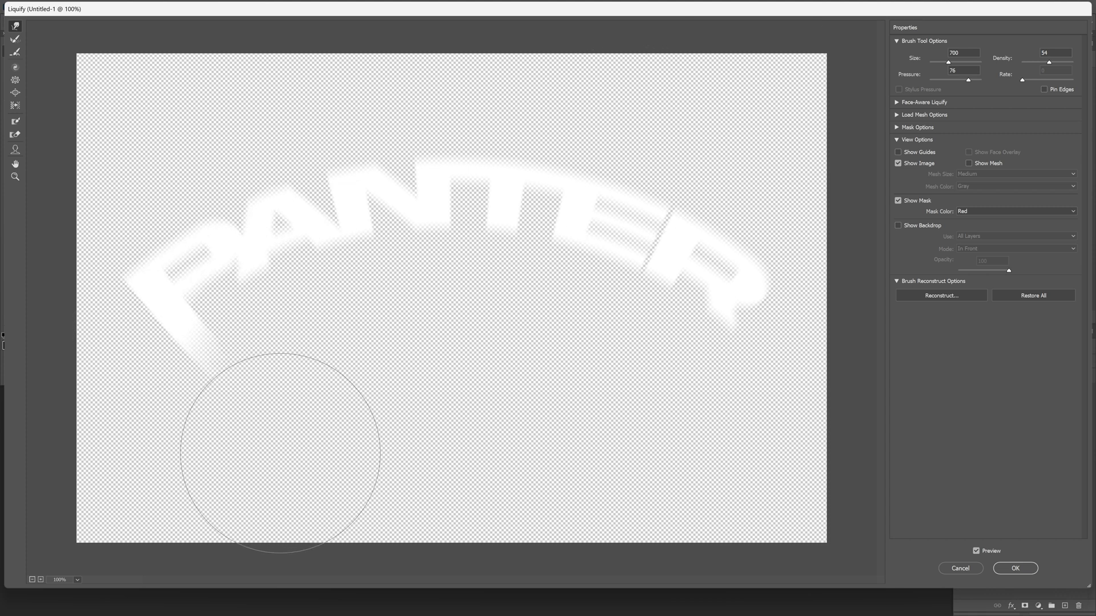
mouse_move(220, 384)
mouse_down()
mouse_move(292, 473)
mouse_move(221, 388)
mouse_move(320, 484)
mouse_up()
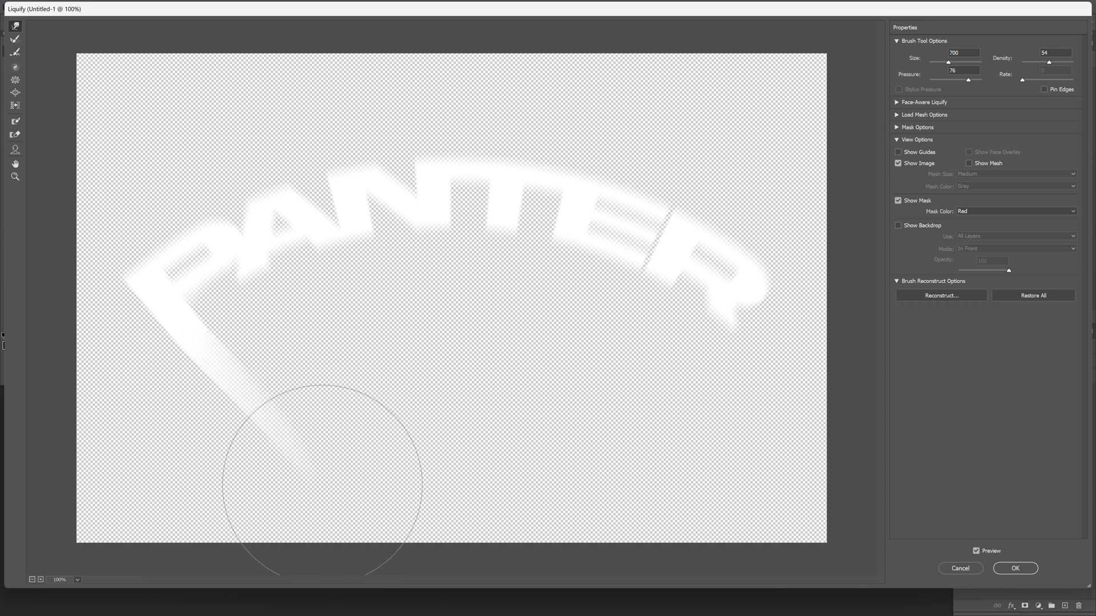
drag(228, 397, 362, 543)
drag(264, 433, 362, 526)
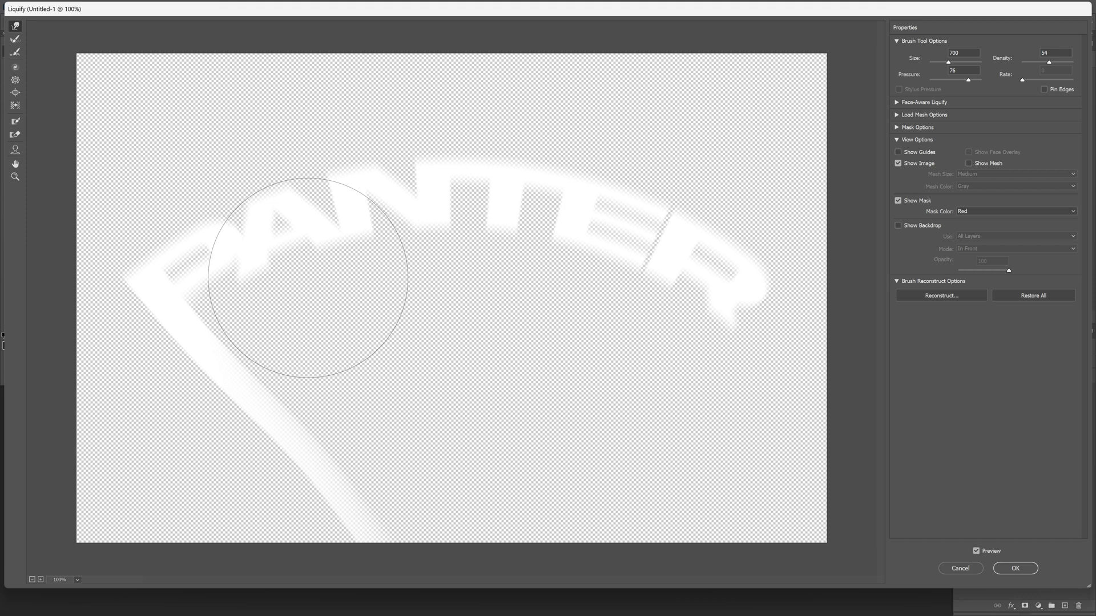
drag(300, 228, 397, 349)
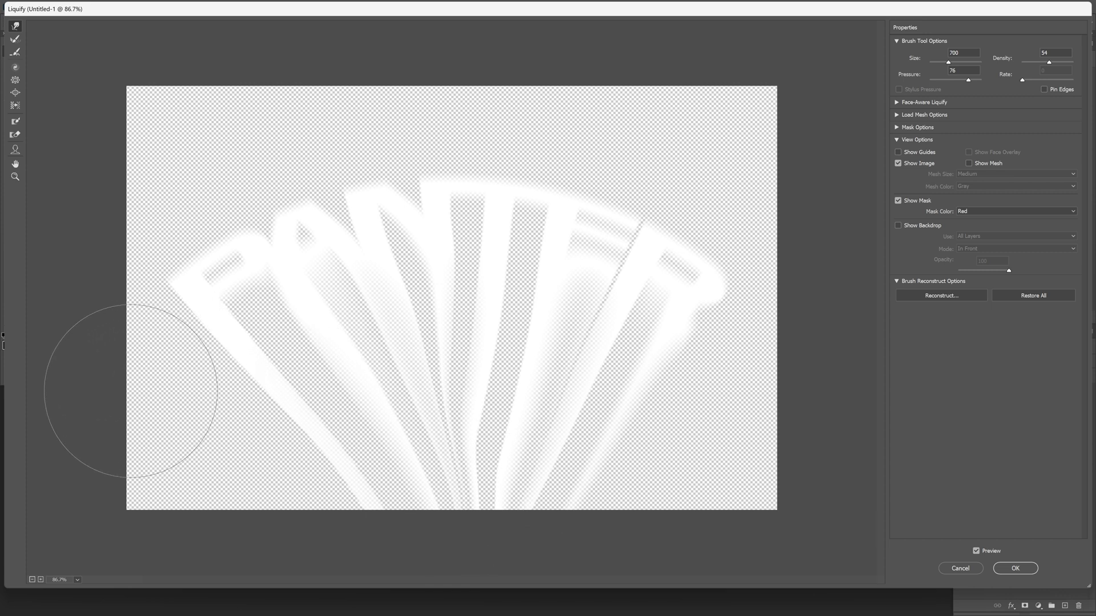
mouse_move(129, 394)
mouse_down()
mouse_move(305, 388)
mouse_move(489, 414)
mouse_move(558, 461)
mouse_move(590, 528)
mouse_up()
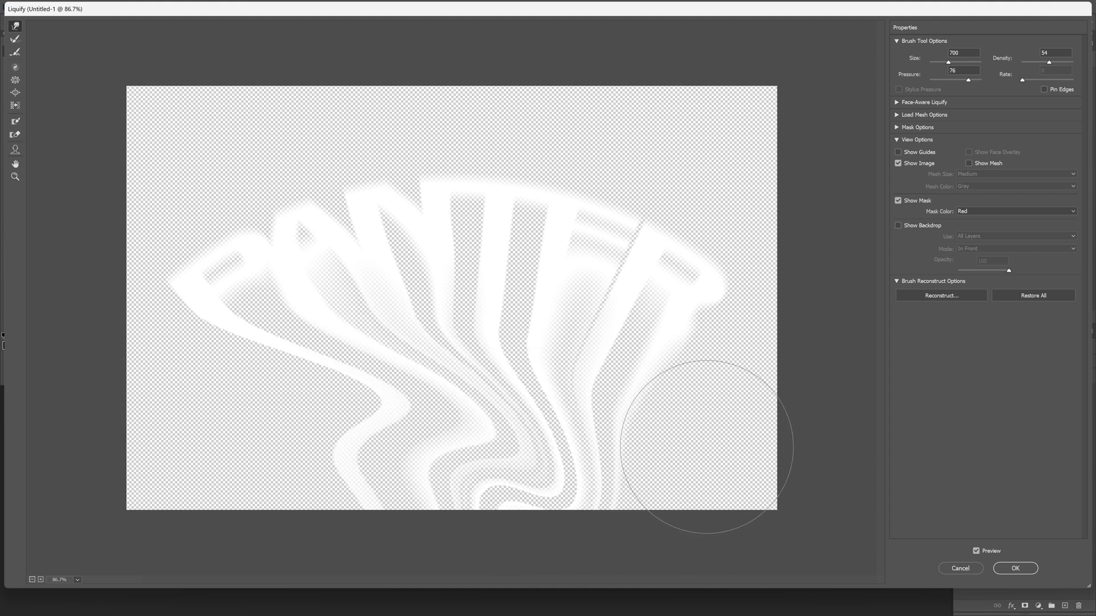
mouse_move(710, 453)
mouse_down()
mouse_move(587, 343)
mouse_move(503, 312)
mouse_move(408, 382)
mouse_move(632, 511)
mouse_up()
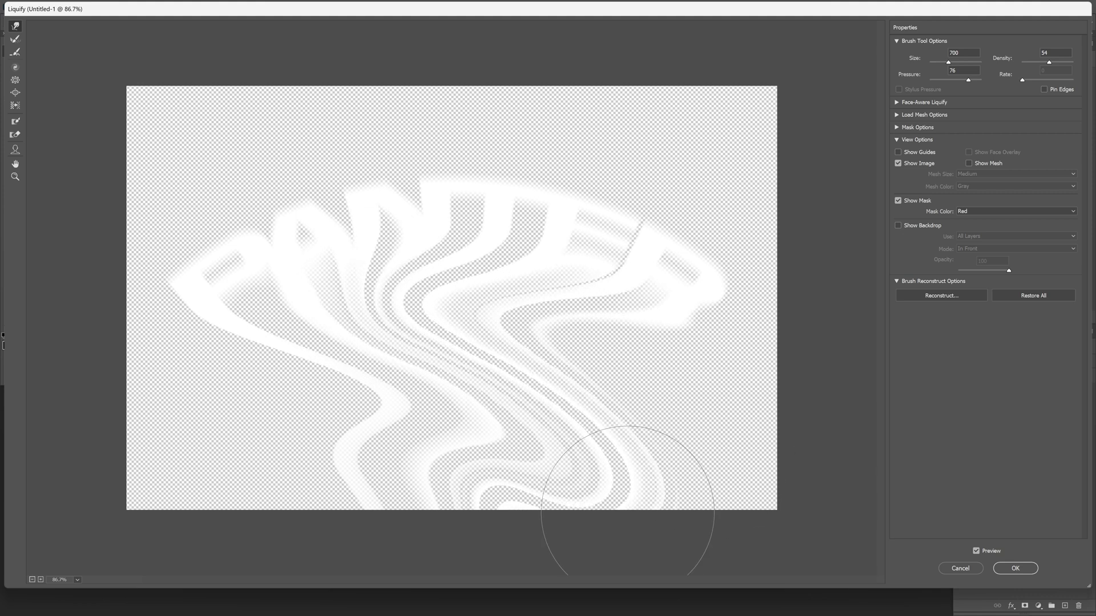
- Apply the Liquify warp and duplicate the PANTER layer twice
click(1007, 568)
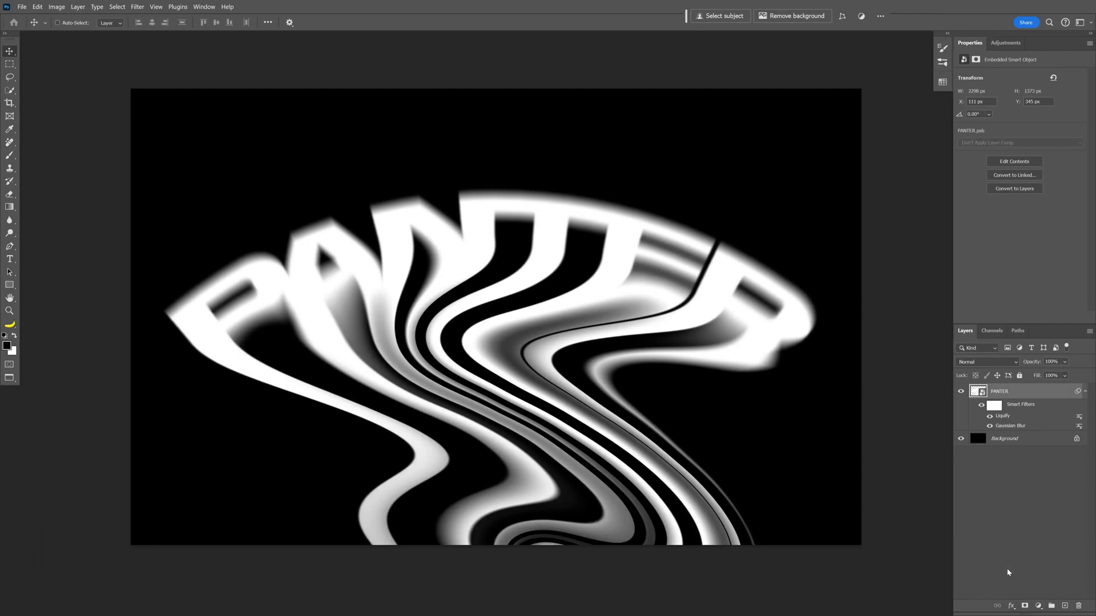
click(1084, 392)
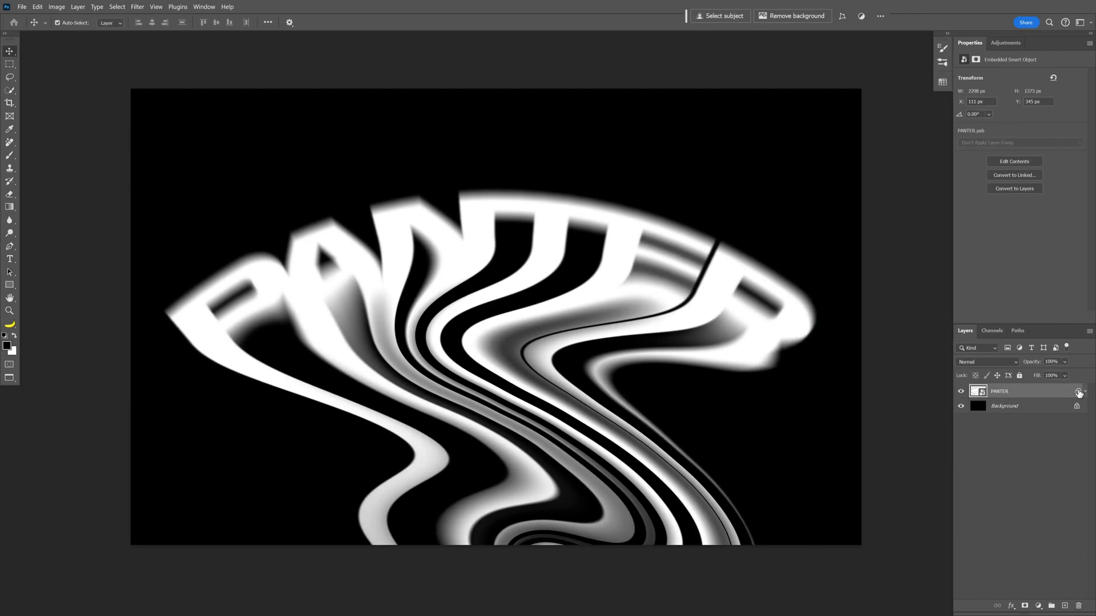
key(ctrl+j)
key(ctrl+j)
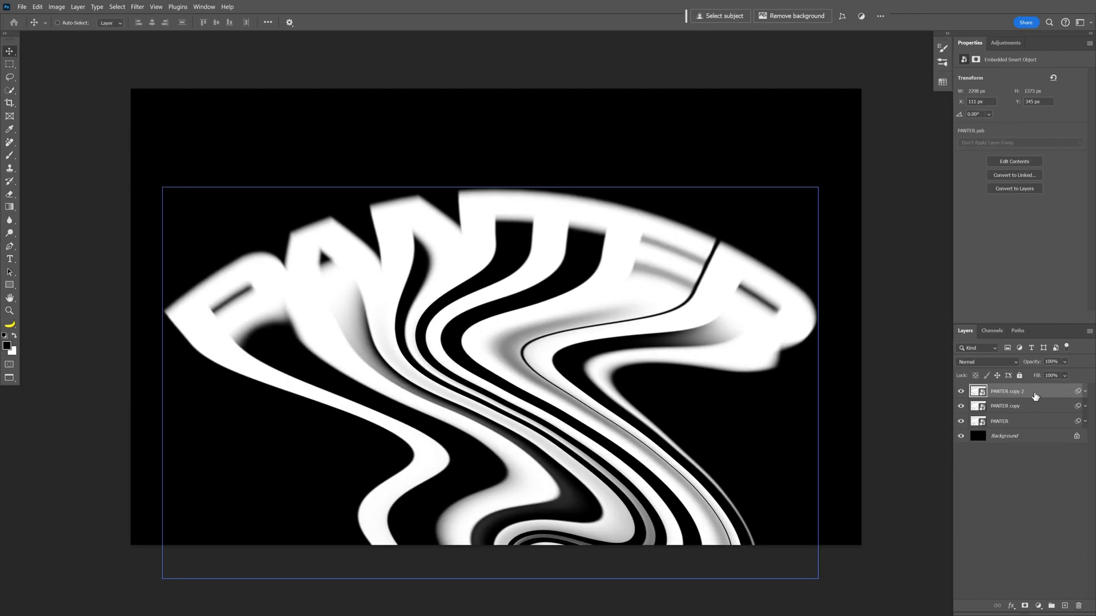
click(1032, 410)
- Hide the PANTER copy 2 layer and select PANTER copy
click(1033, 421)
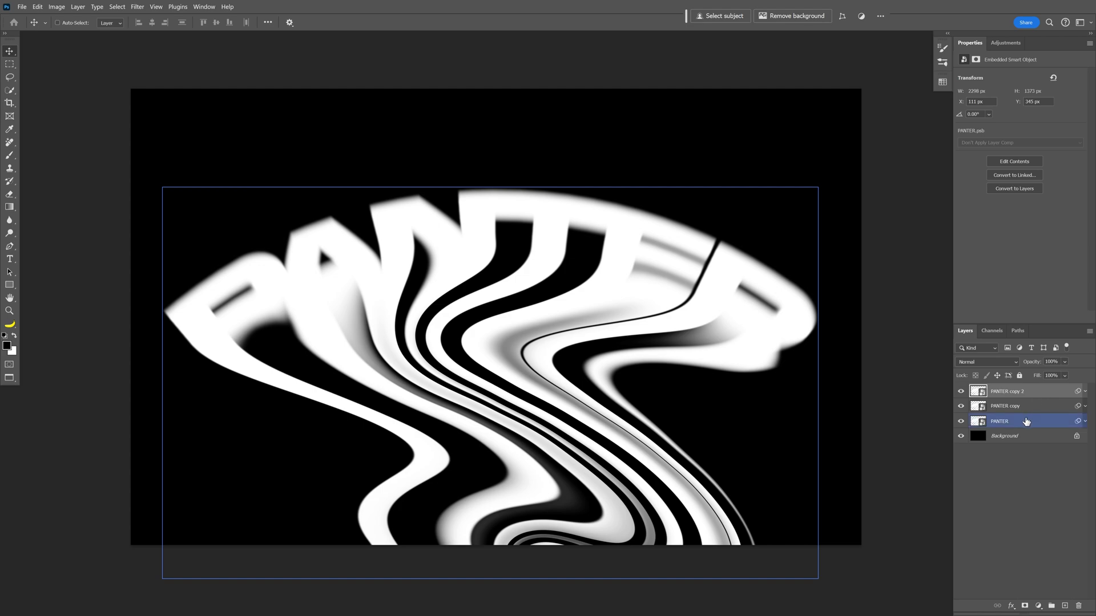
click(1040, 391)
click(962, 392)
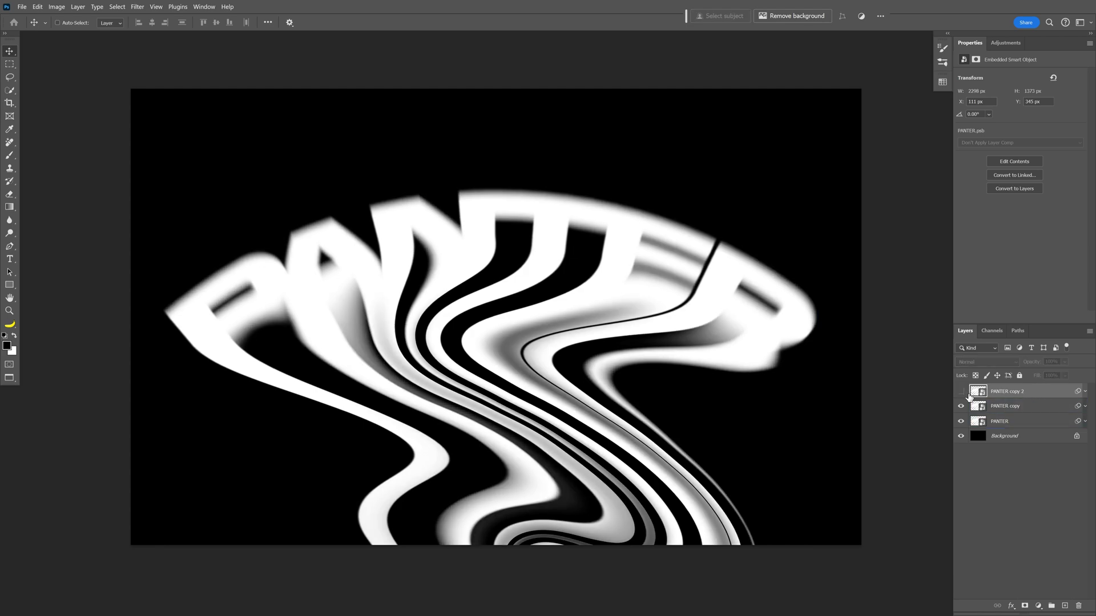
click(1036, 406)
- Give PANTER copy an orange Color Overlay and a wide magenta Linear Dodge (Add) Outer Glow
double_click(1036, 406)
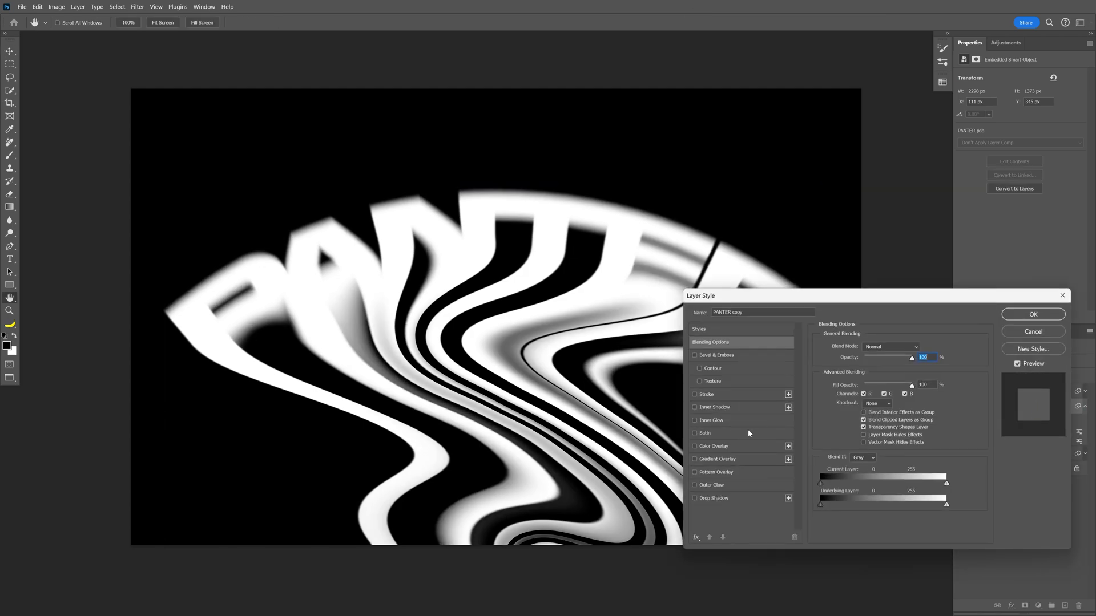
click(723, 449)
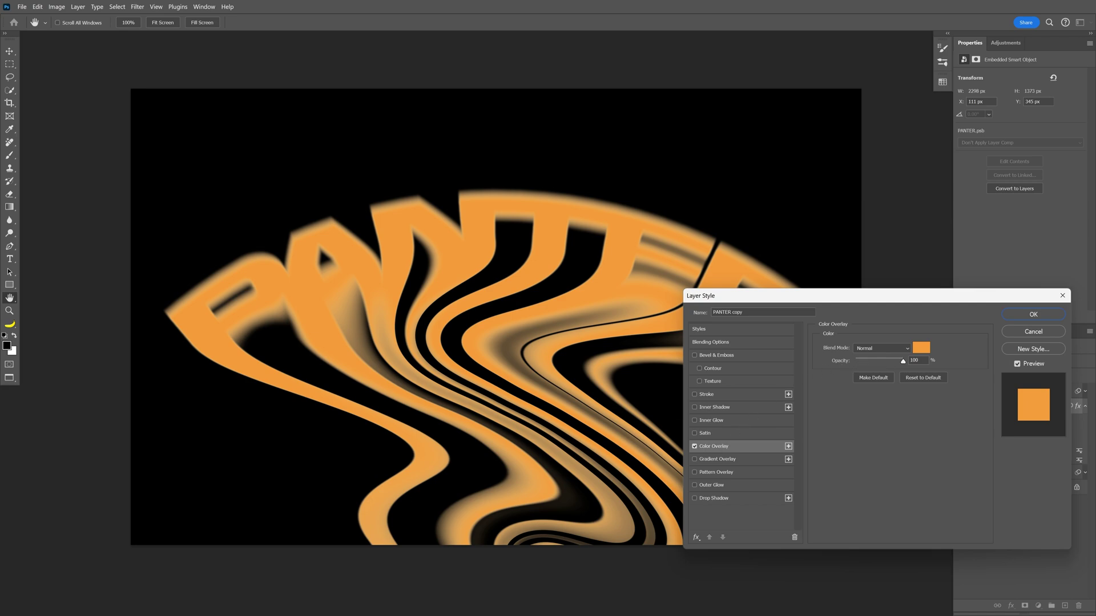
click(712, 486)
click(841, 381)
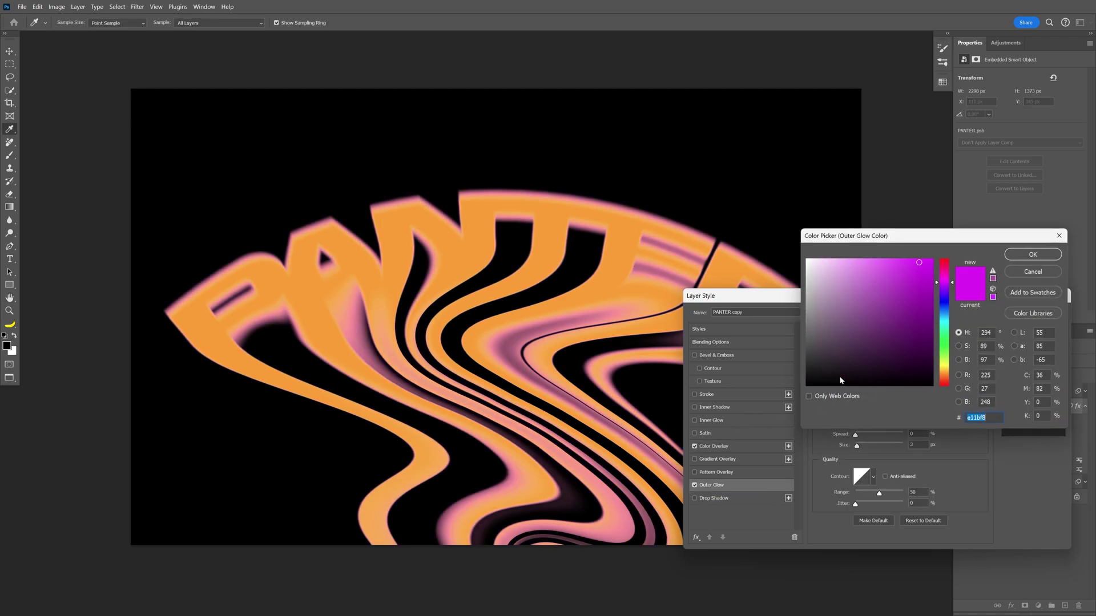
click(1025, 254)
click(899, 347)
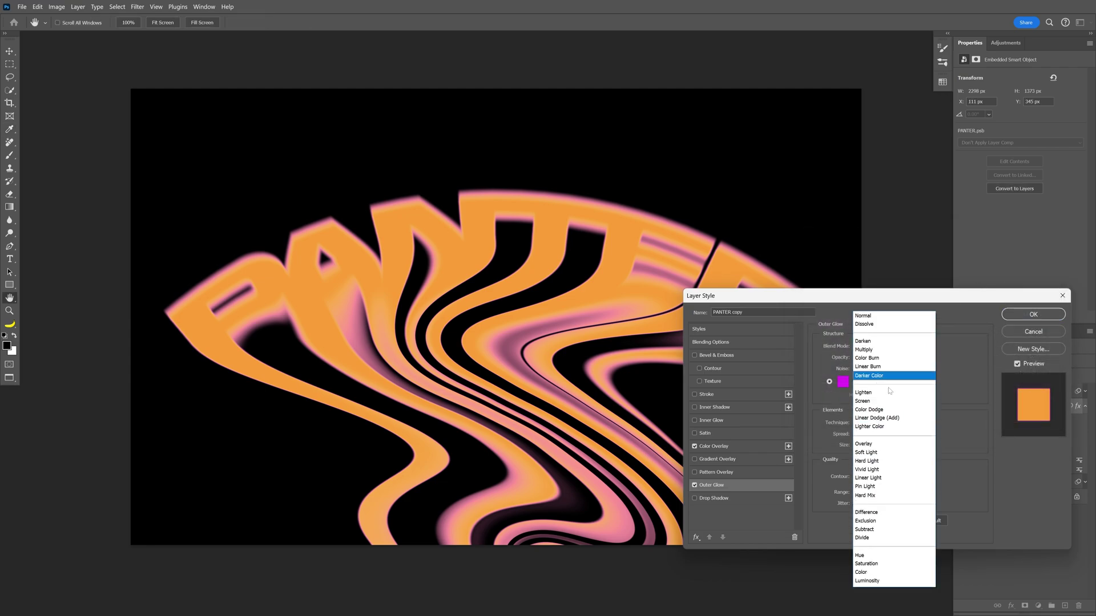
click(885, 419)
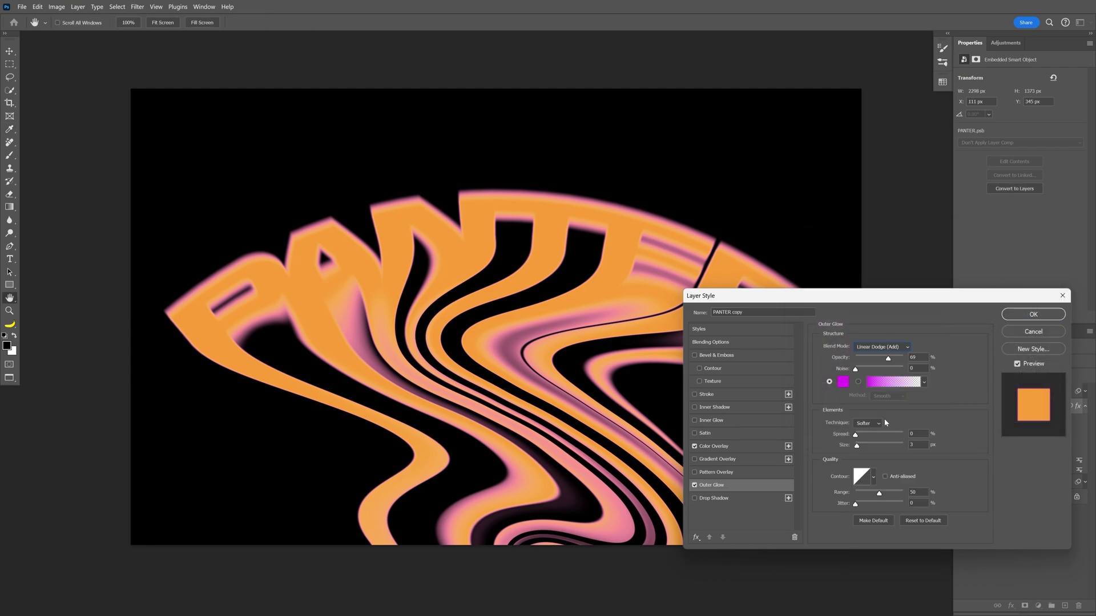
drag(856, 446, 864, 446)
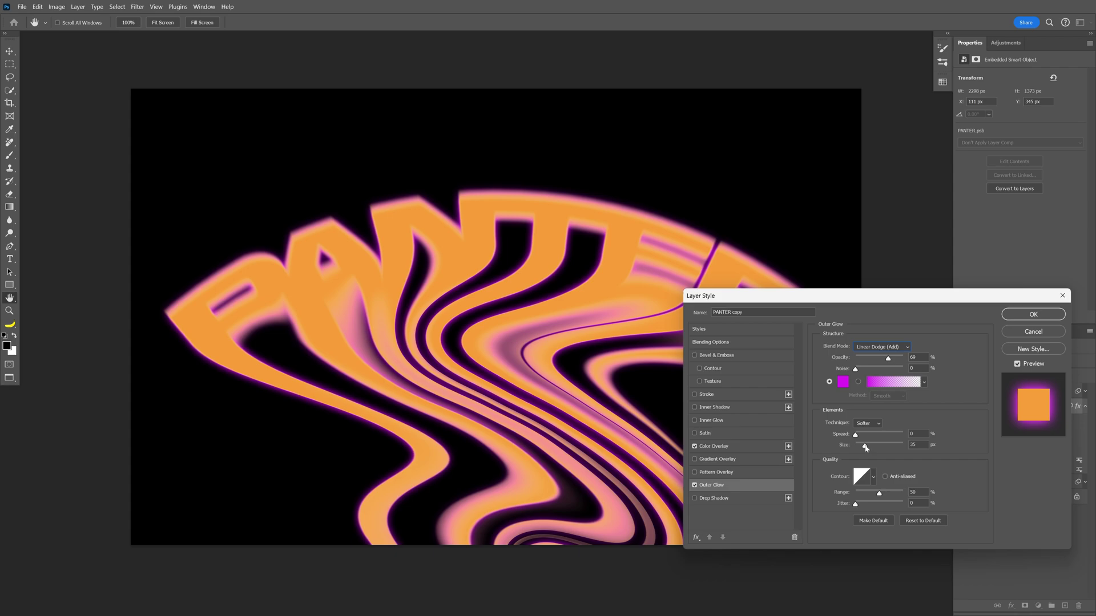
click(1033, 315)
- Add a purple Color Overlay layer style to the original PANTER layer
key(v)
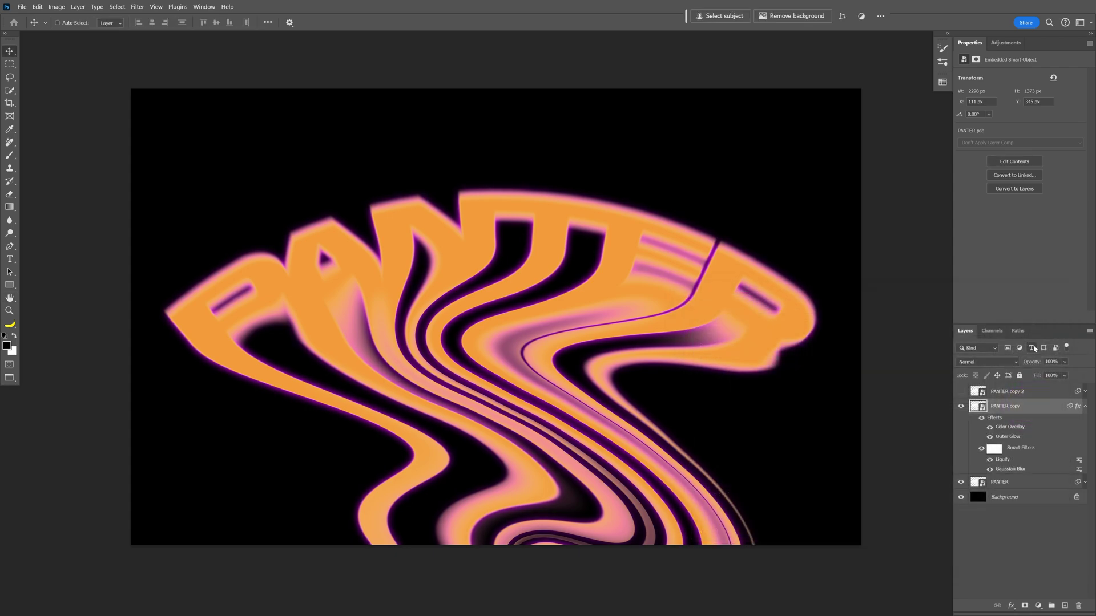
click(1023, 482)
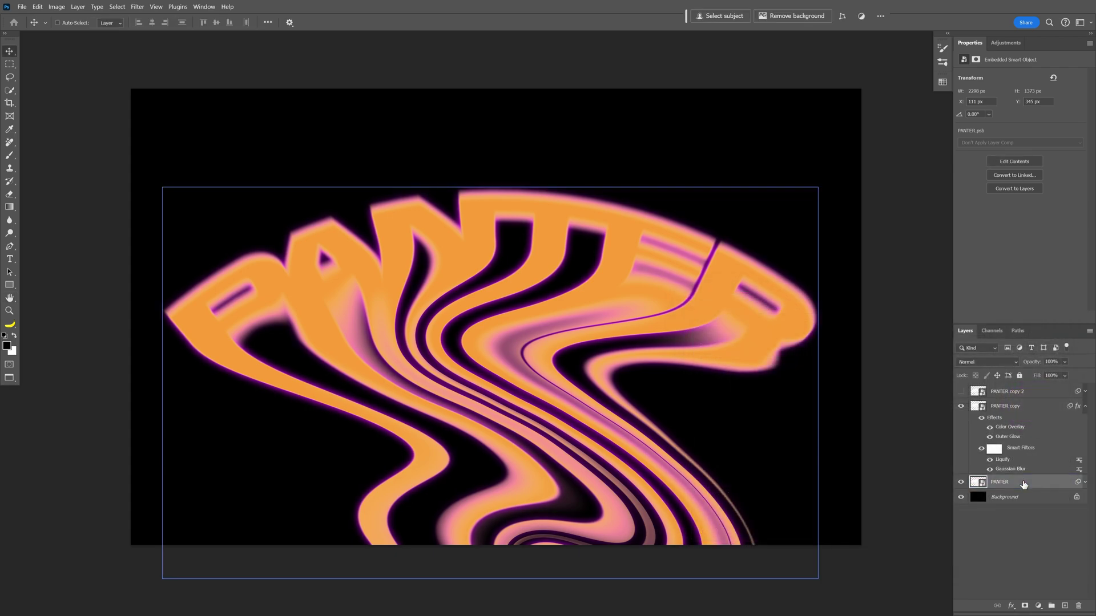
double_click(1023, 482)
click(741, 447)
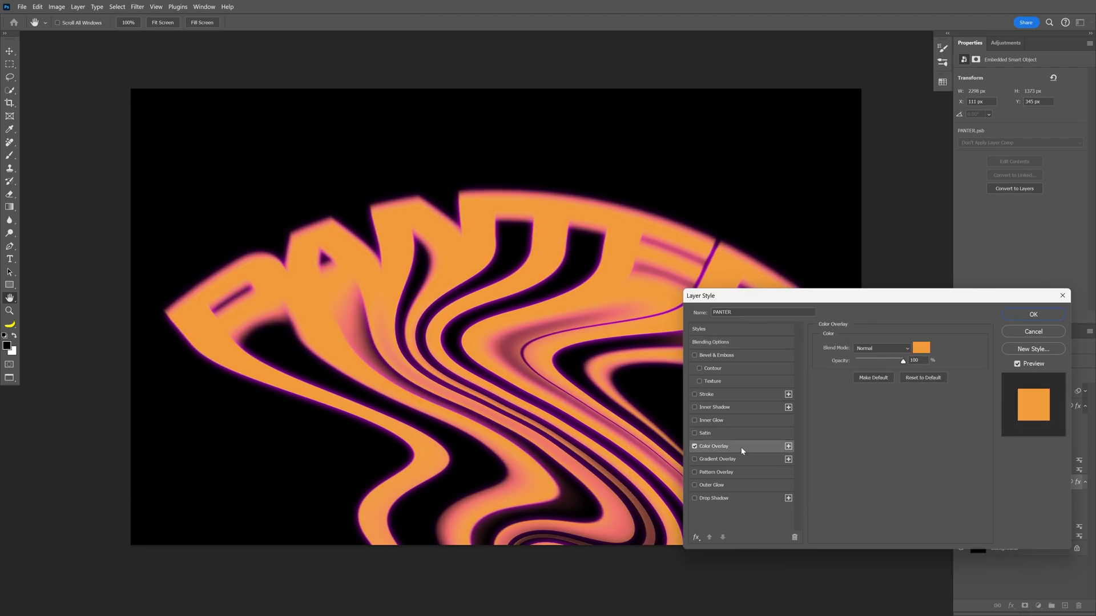
click(926, 349)
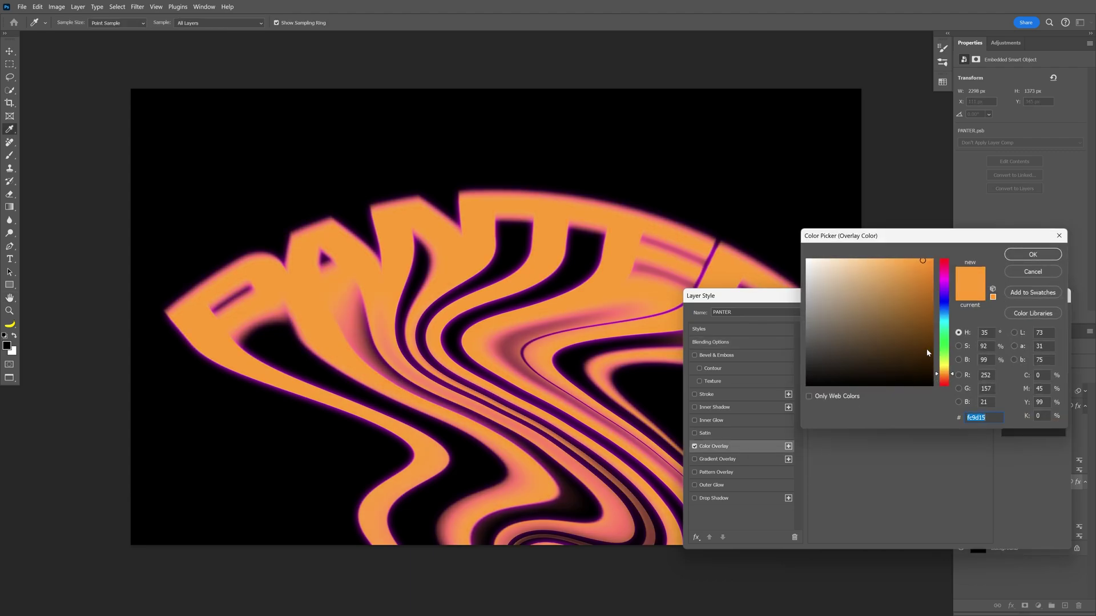
click(946, 295)
click(1033, 255)
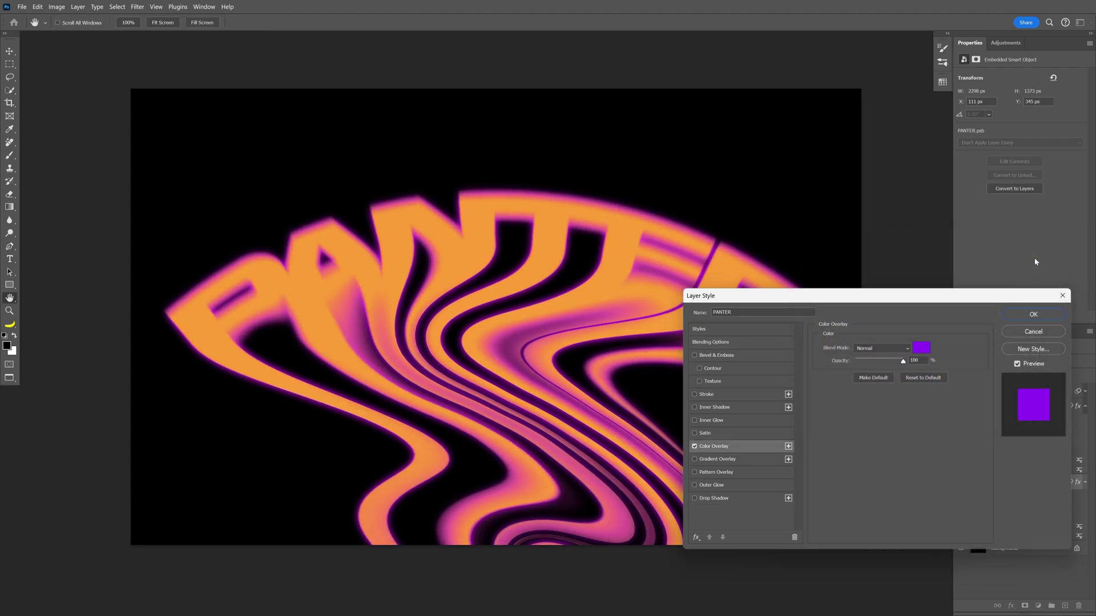
click(1034, 316)
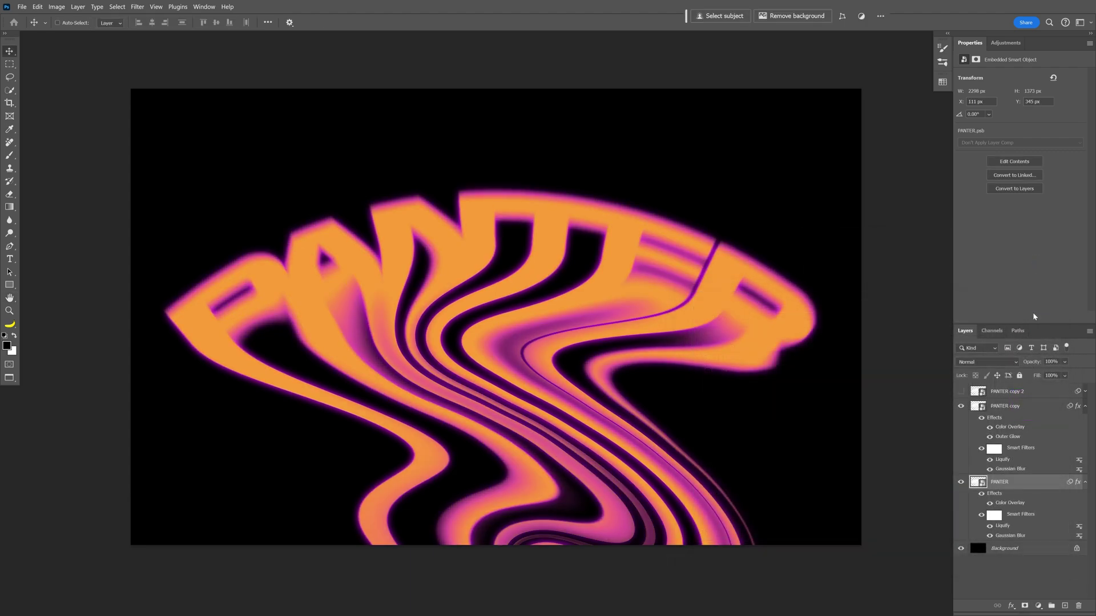
- Raise the Gaussian Blur smart filter radius to 112.9 px
double_click(1015, 538)
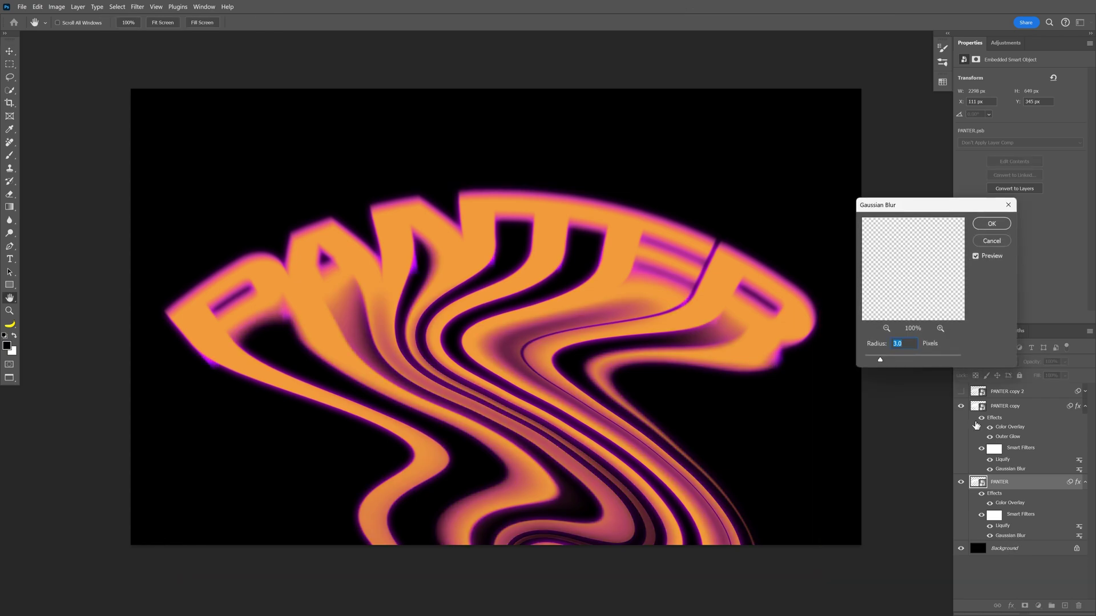
drag(883, 362, 929, 361)
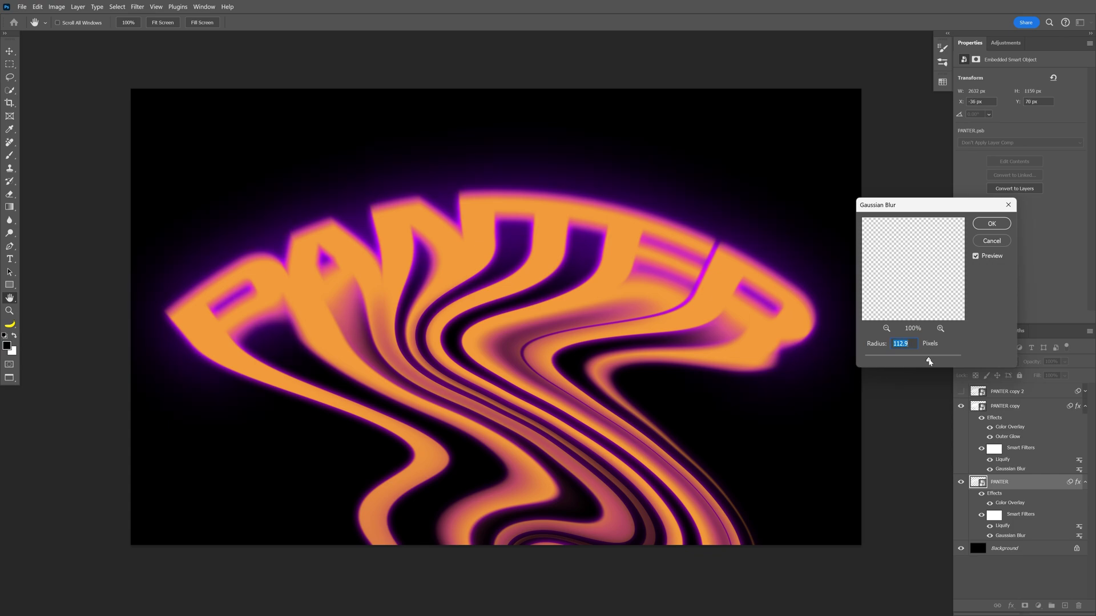
click(991, 224)
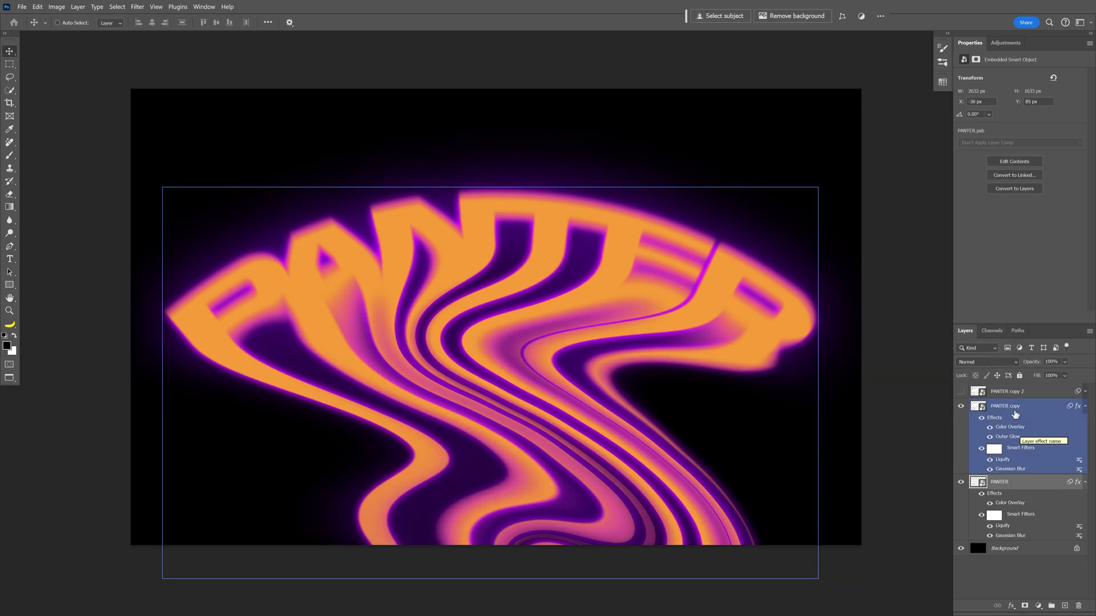
- Show PANTER copy 2 and enable a Gradient Overlay on it
click(961, 392)
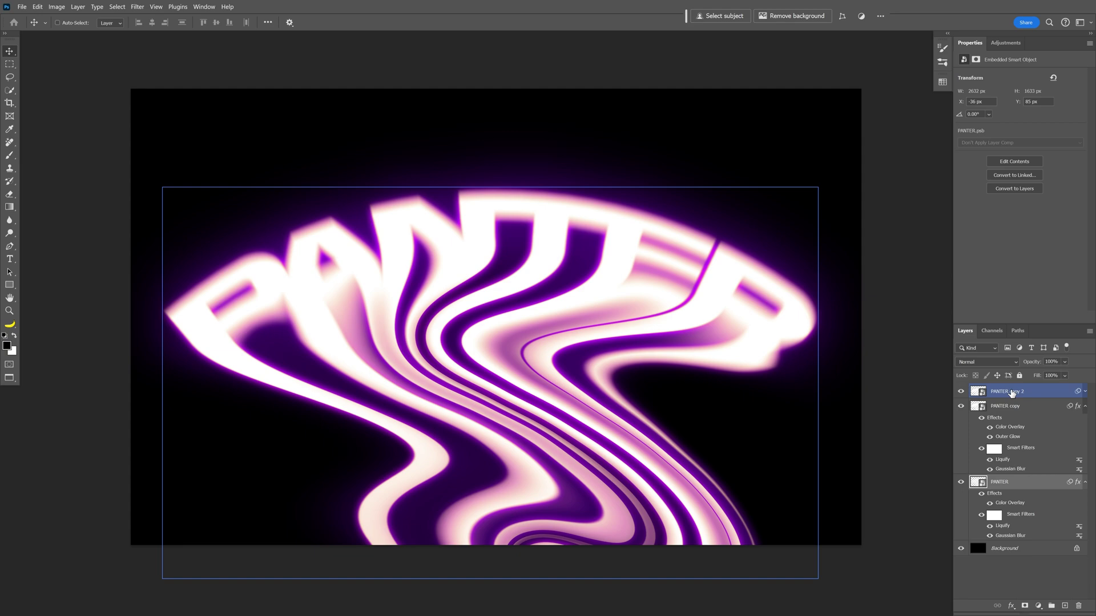
double_click(1043, 392)
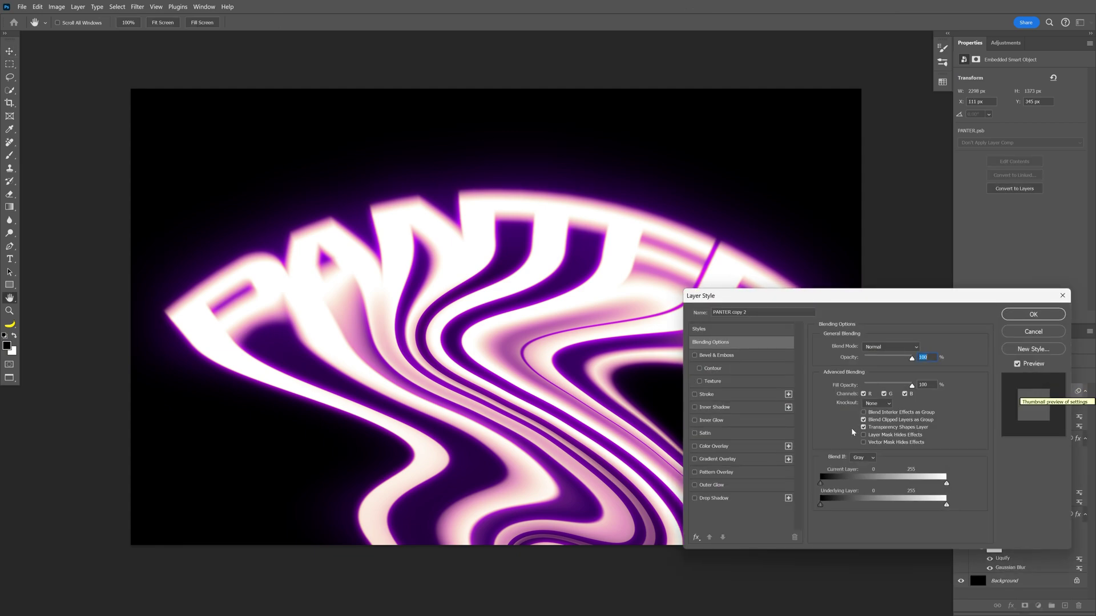
click(729, 464)
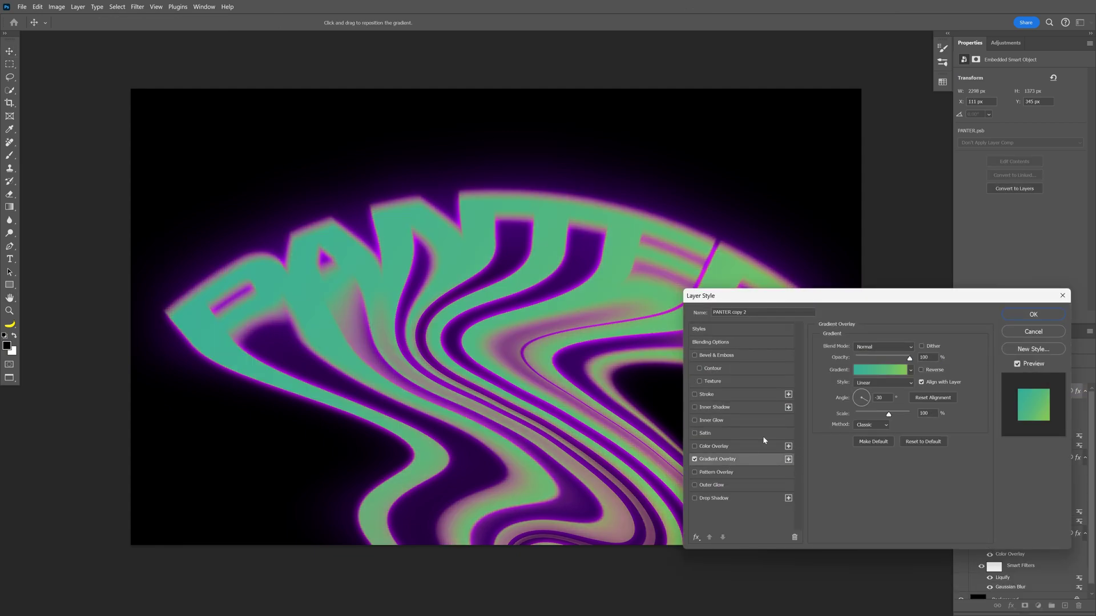
- In the Gradient Editor, make the starting stop bright blue and add a black stop at 22
click(861, 374)
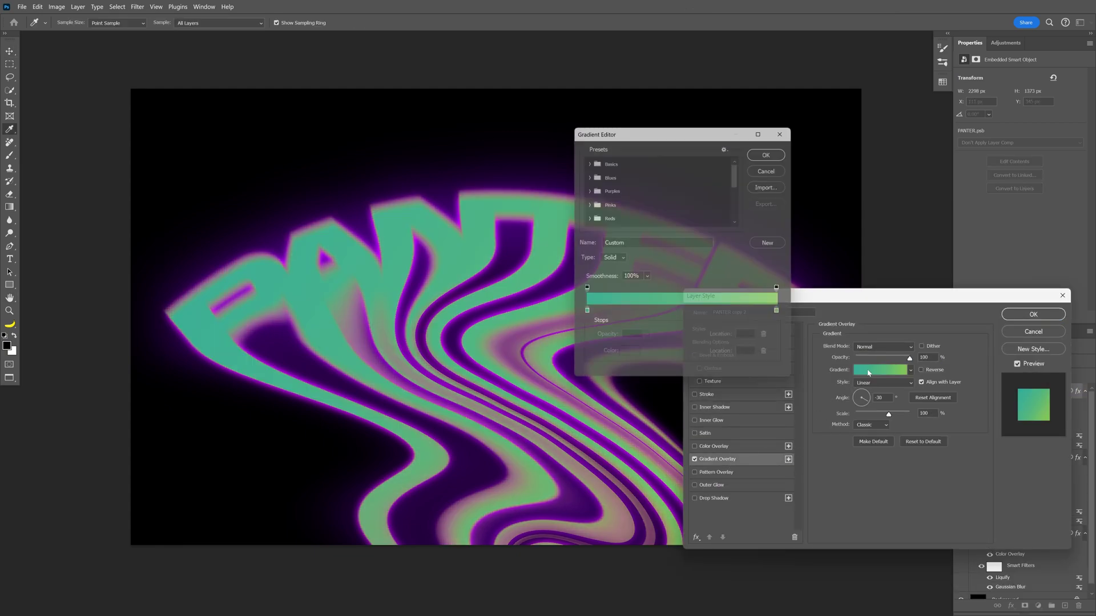
double_click(583, 315)
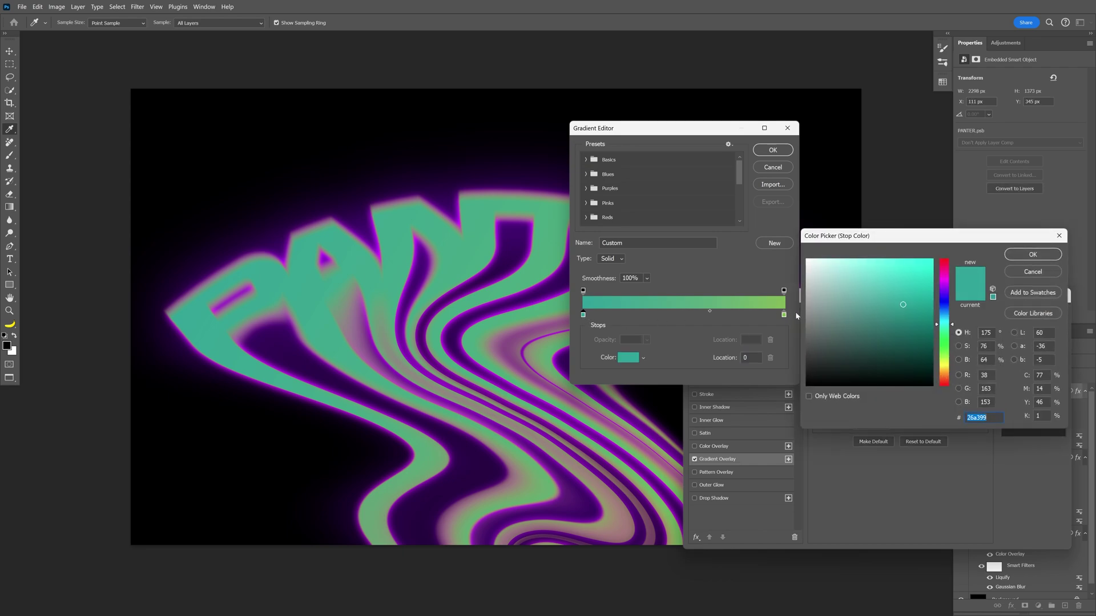
click(947, 313)
click(924, 267)
click(1033, 254)
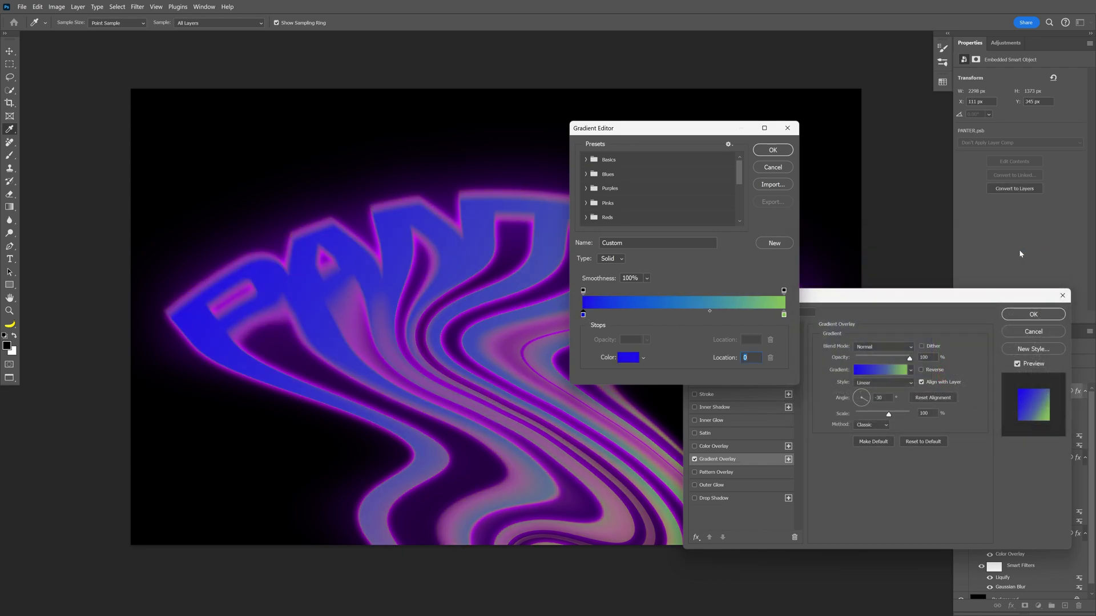
click(628, 316)
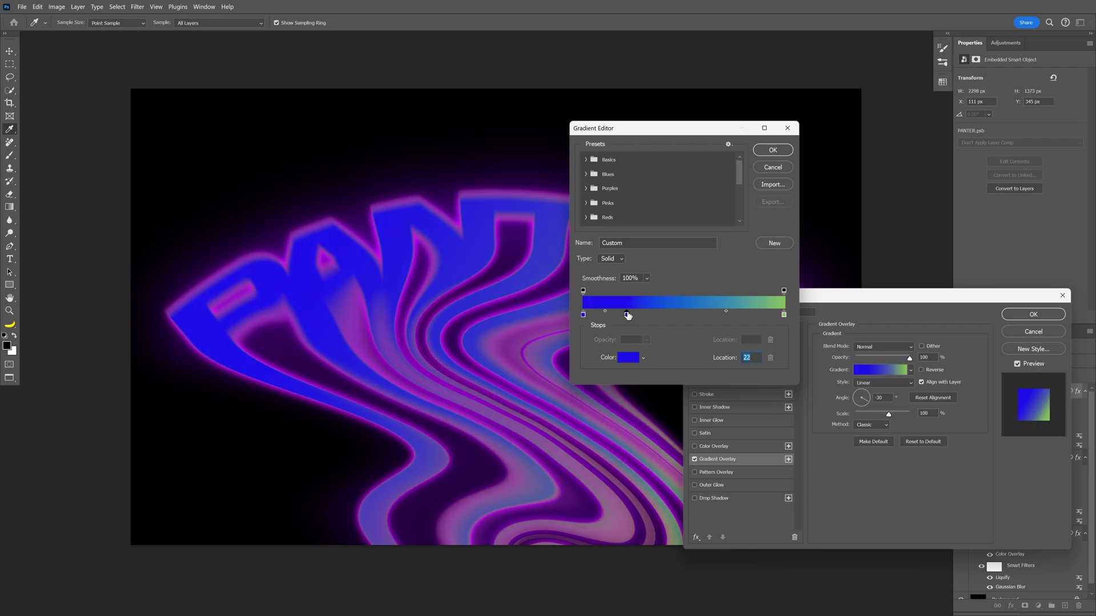
double_click(627, 315)
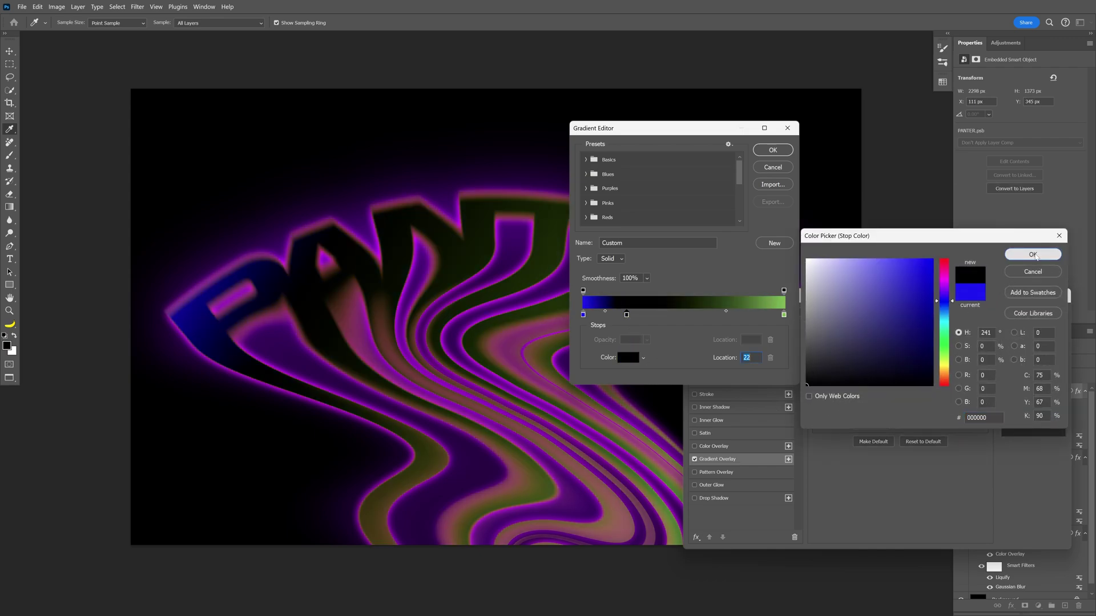
click(1033, 255)
- Add a blue stop at 44, orange fa5819 at 66 and purple 5d02e5 at 89
key(alt)
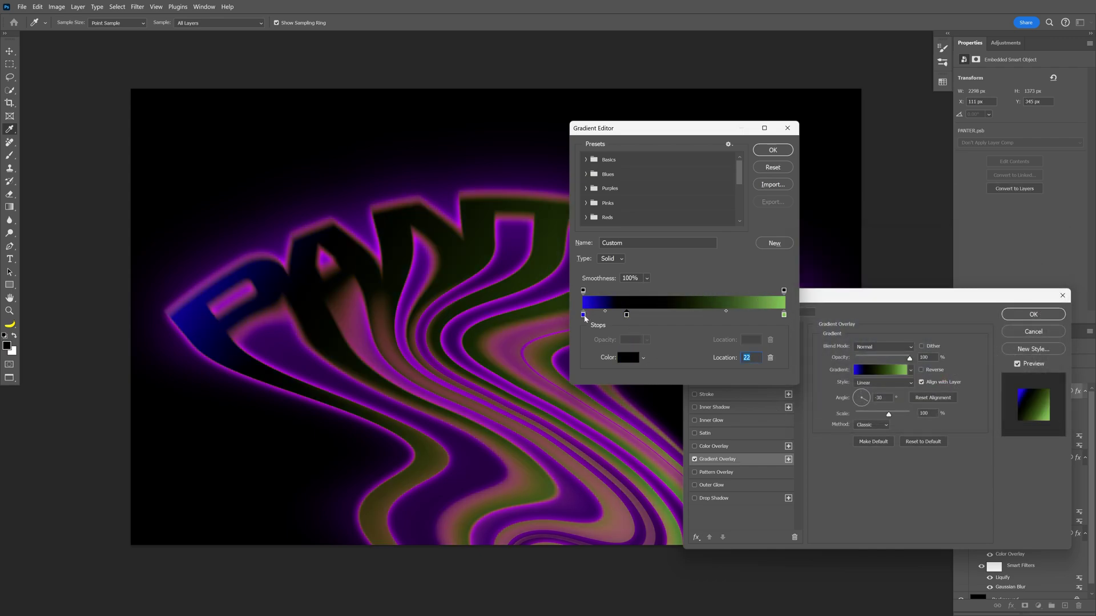
drag(584, 317, 674, 317)
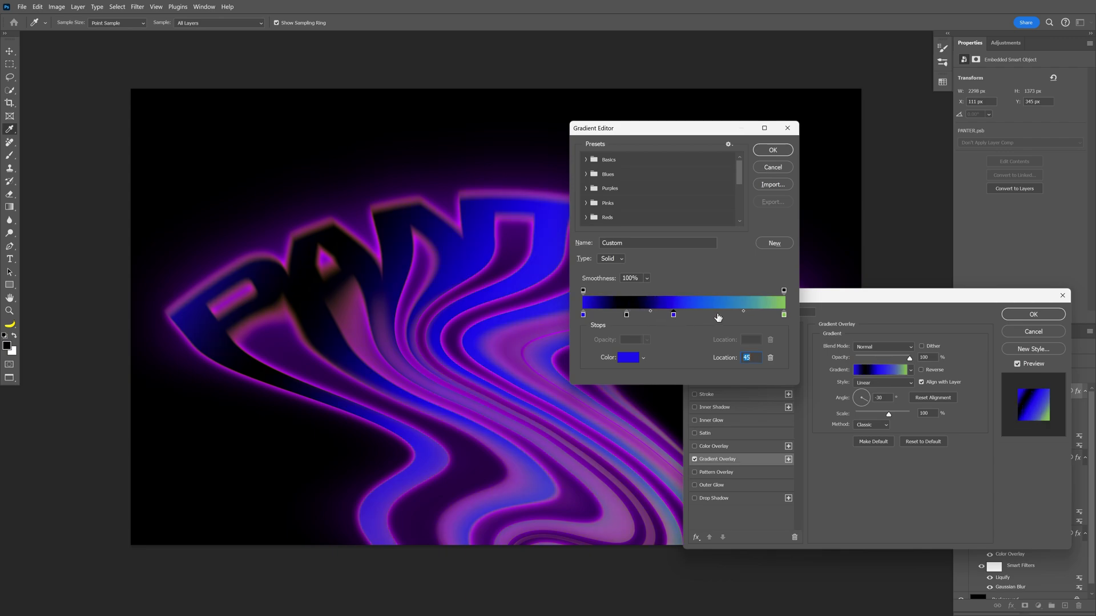
click(718, 318)
click(628, 357)
text(fa5819)
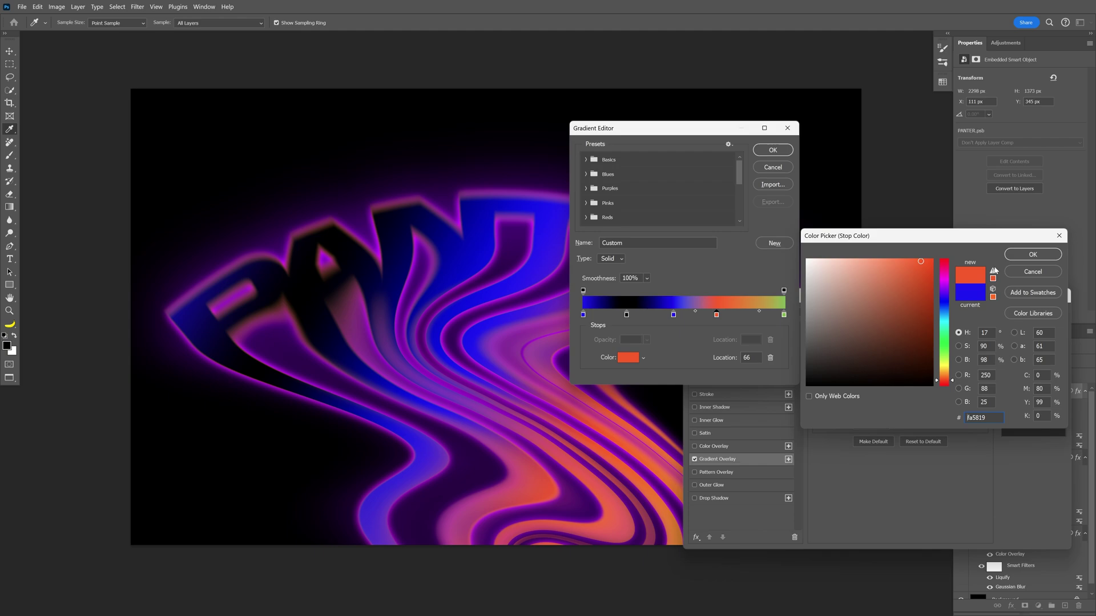
click(1032, 254)
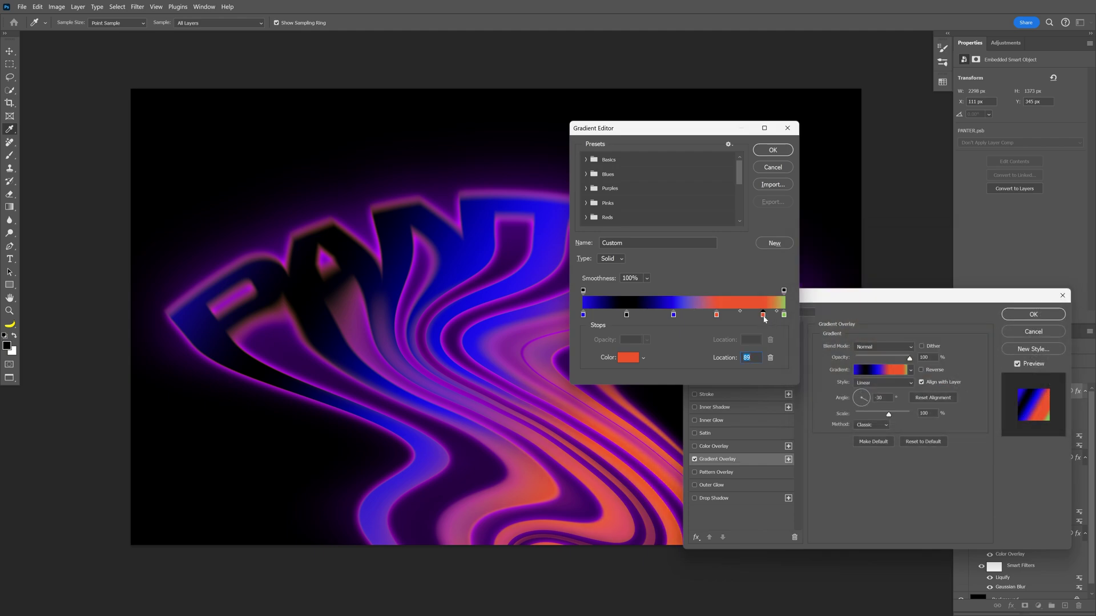
click(628, 357)
text(5d02e5)
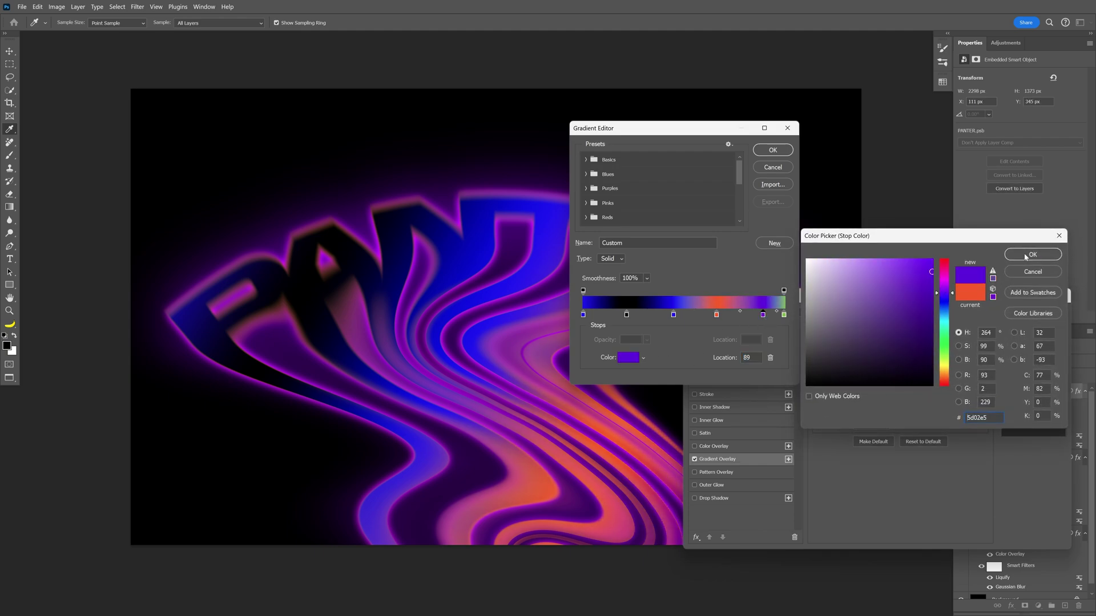
click(1032, 254)
- Set the final stop to black 000000, accept the gradient and tilt it to -22°
click(784, 315)
click(628, 358)
text(000000)
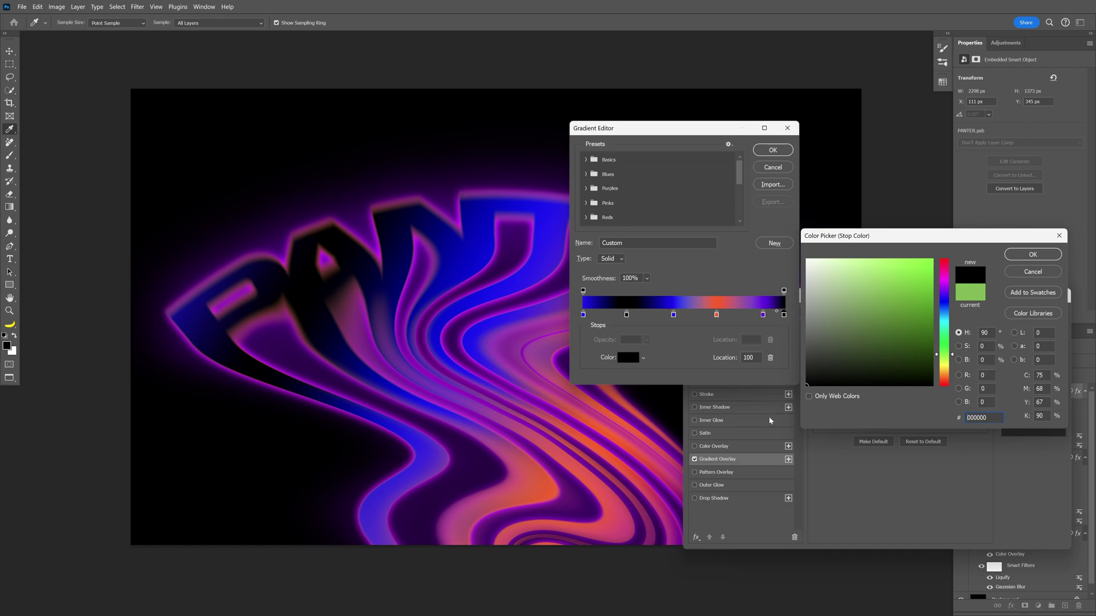
click(1032, 255)
click(773, 149)
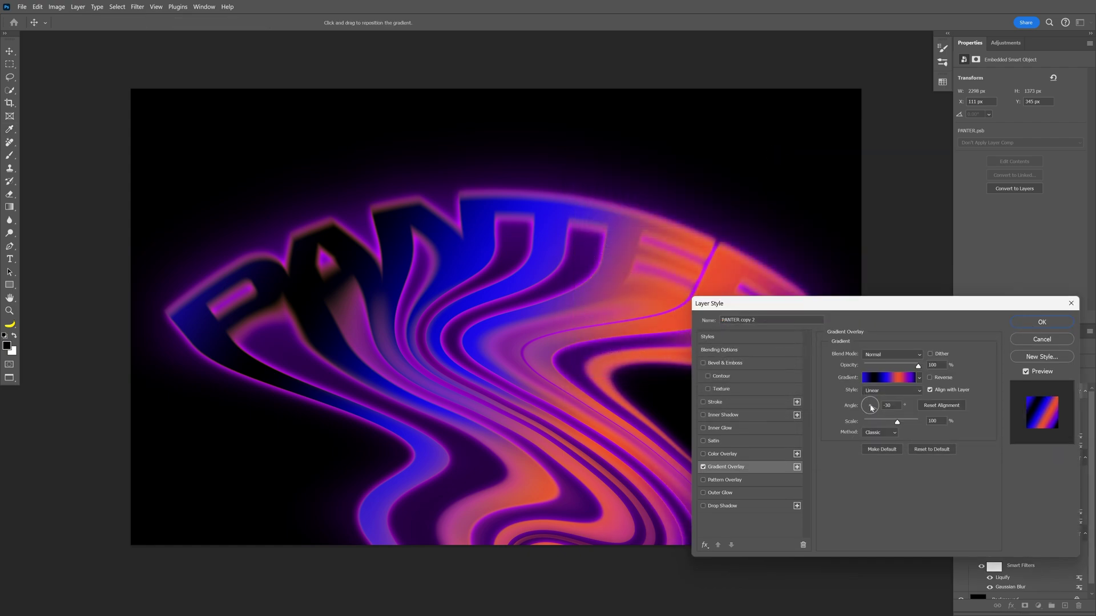
drag(876, 410, 877, 411)
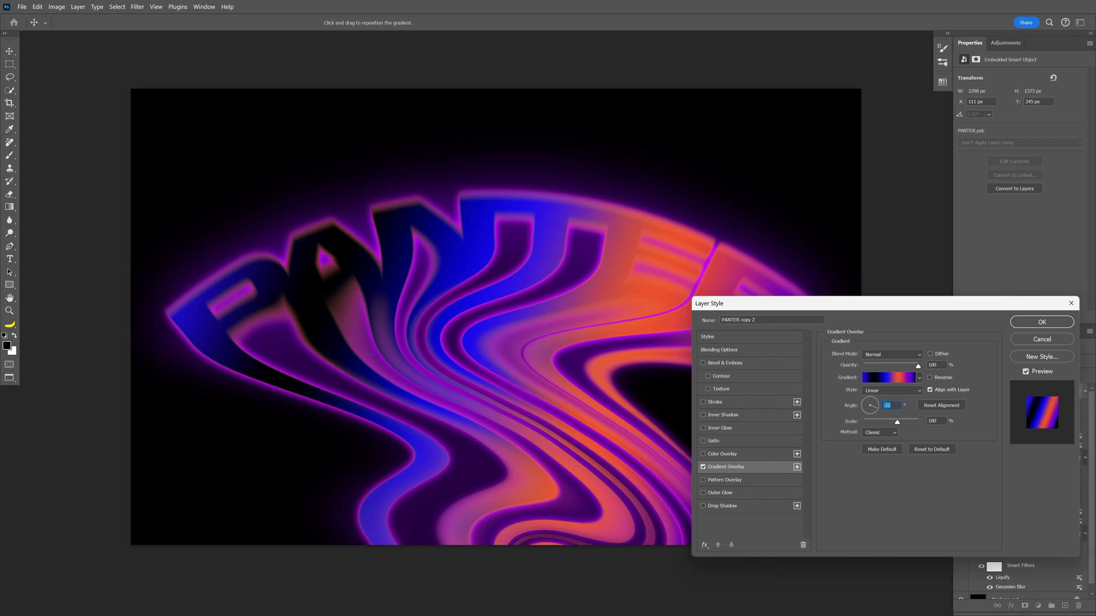
- Add a blue Satin effect in Linear Dodge (Add) mode at 80% opacity
click(718, 441)
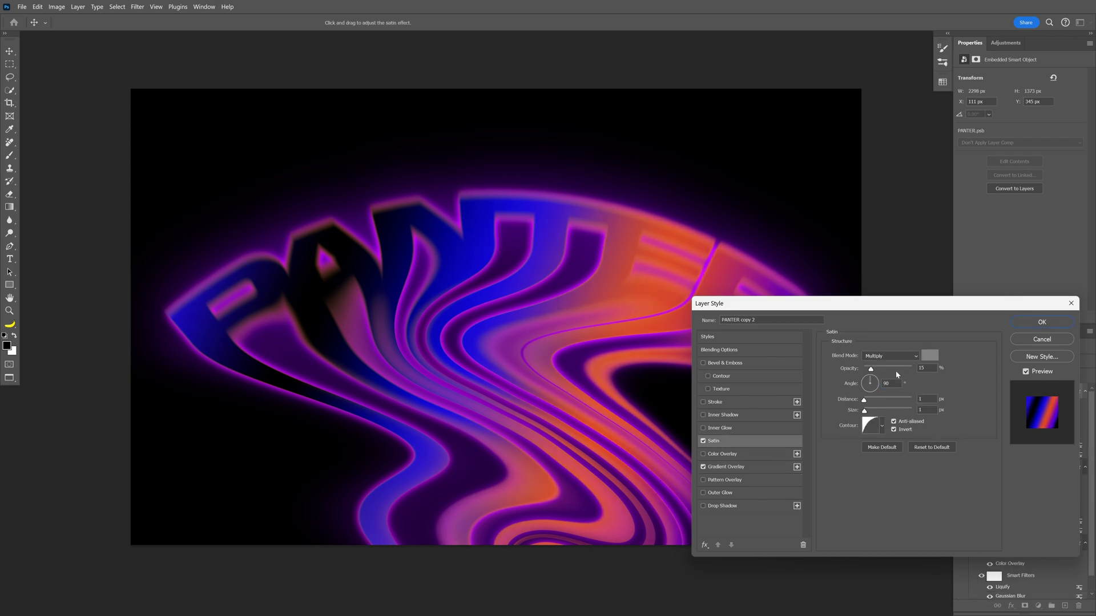
click(930, 355)
click(947, 302)
click(922, 272)
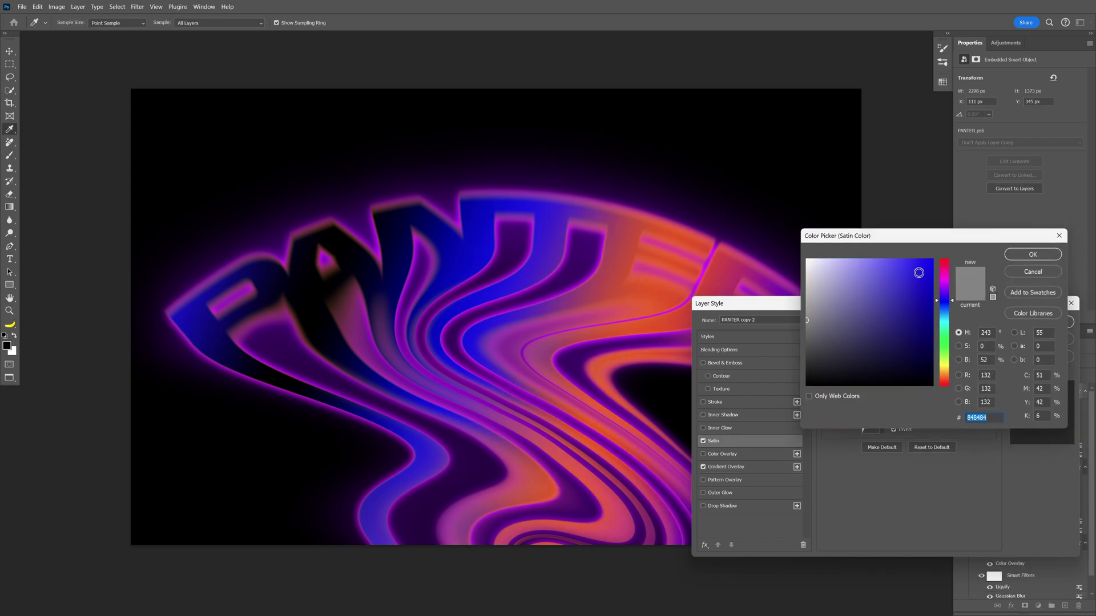
click(1025, 256)
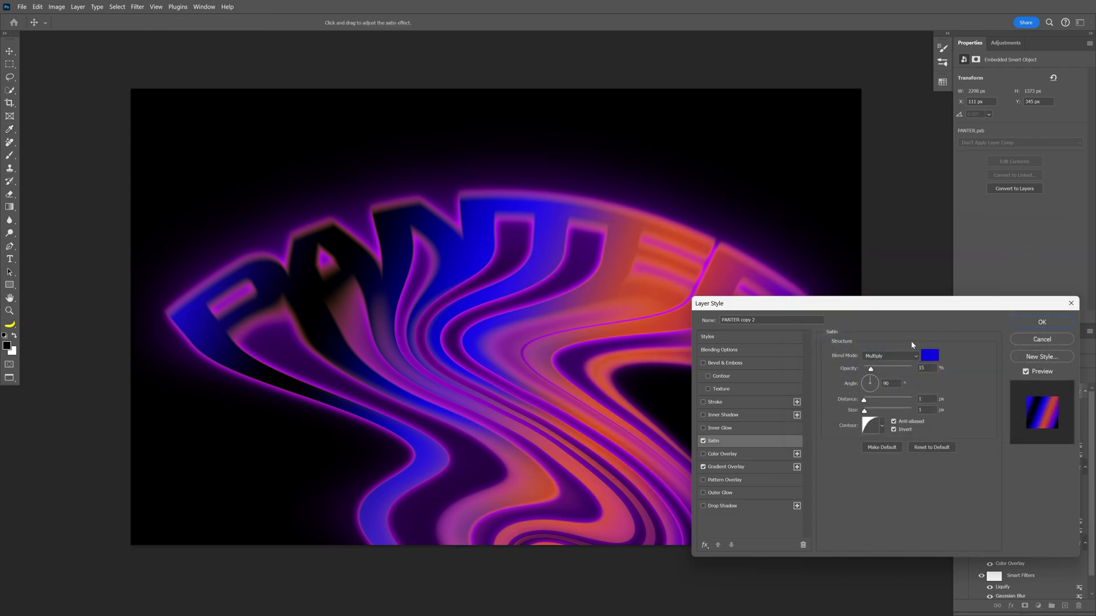
click(892, 355)
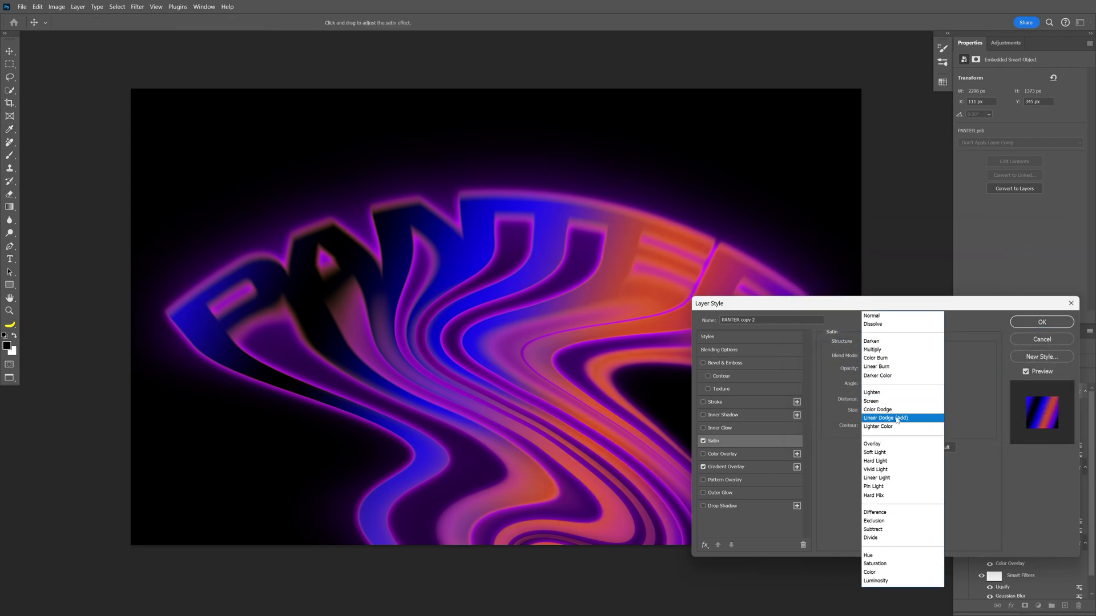
click(897, 419)
drag(872, 371, 903, 371)
- Give the satin a new contour shape and increase its distance to 100 px
click(883, 427)
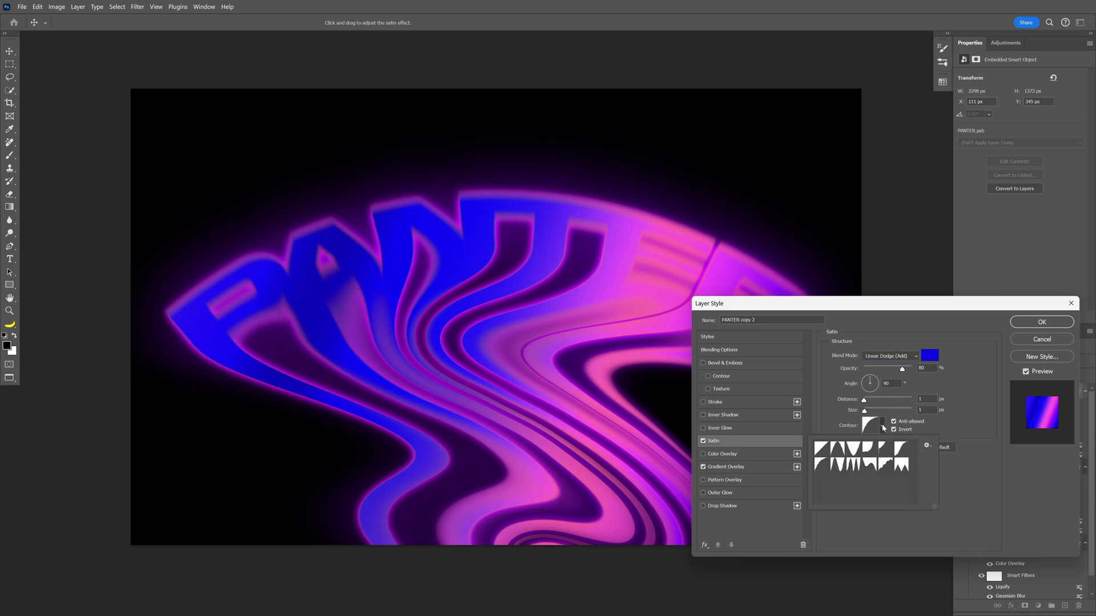
click(902, 449)
key(Return)
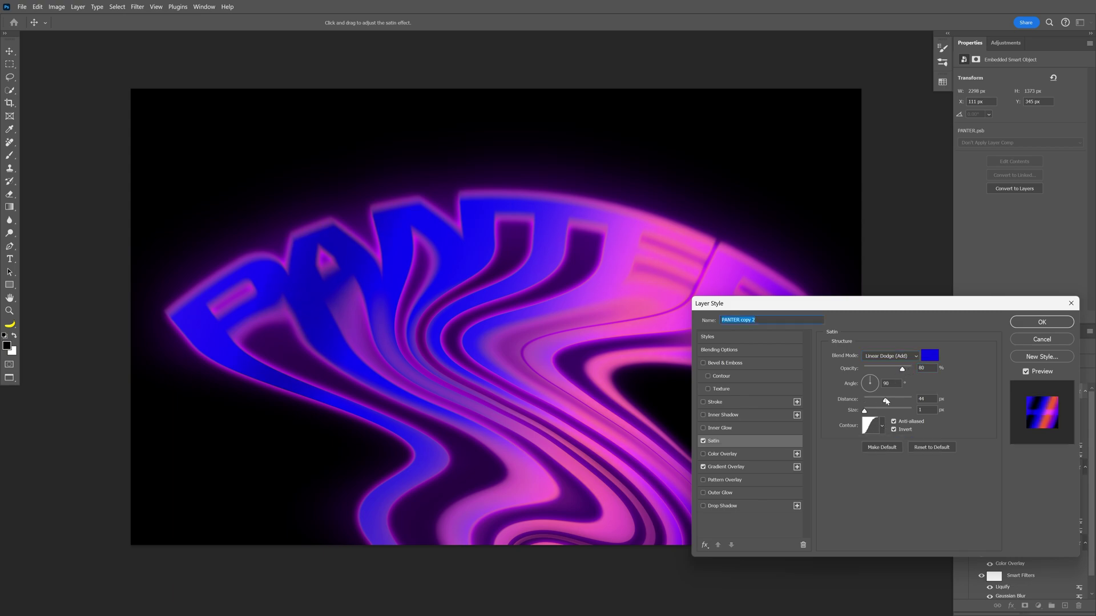
drag(864, 400, 867, 377)
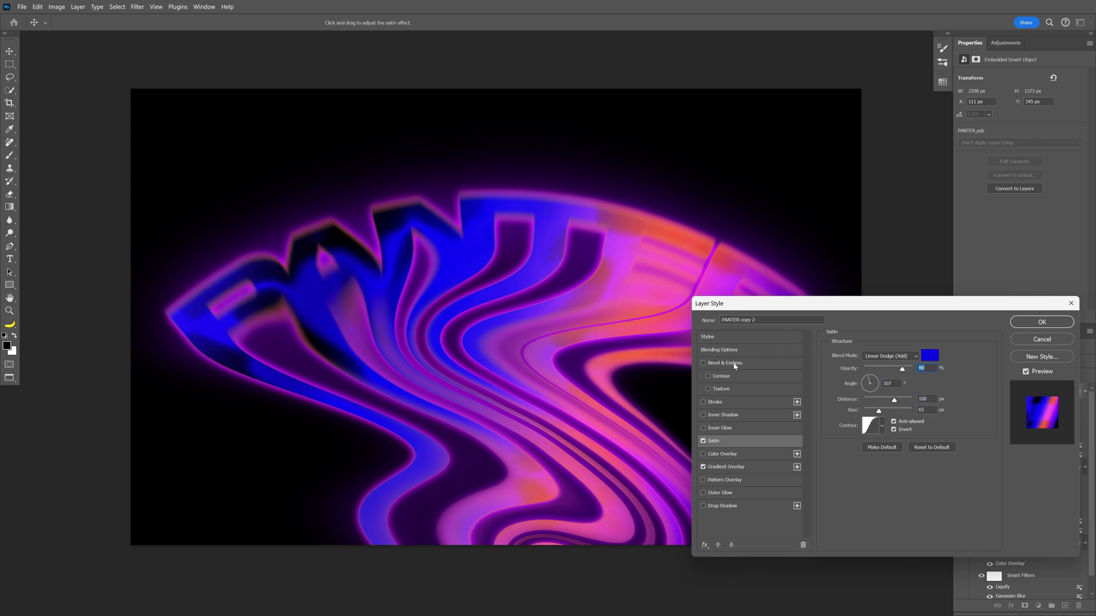
- Enable Bevel & Emboss with 1000% depth, a new gloss contour and a 127° light angle
click(735, 366)
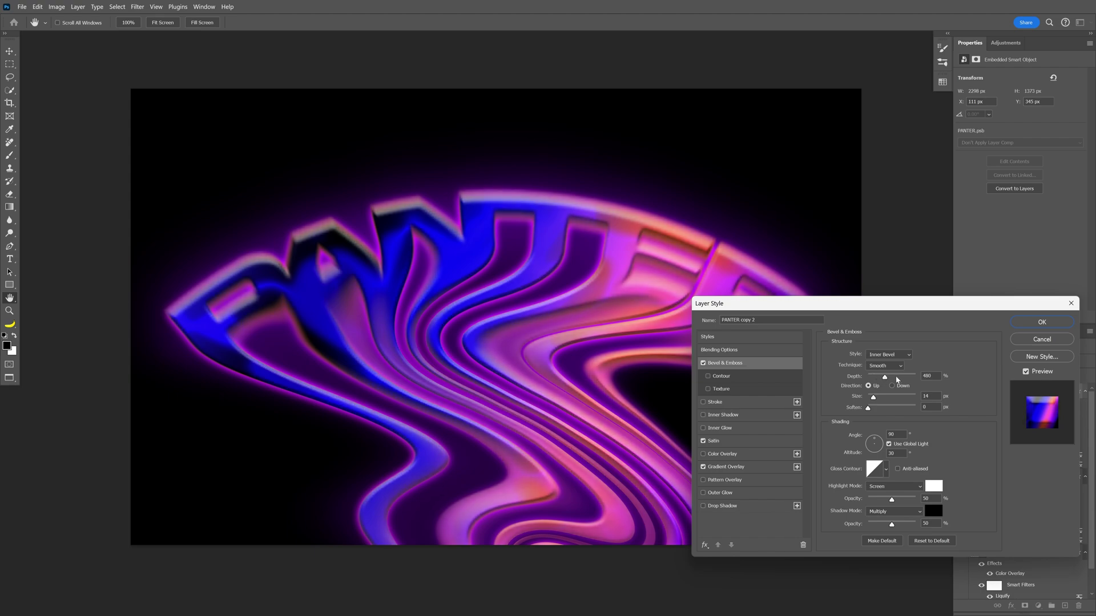
drag(896, 379, 886, 408)
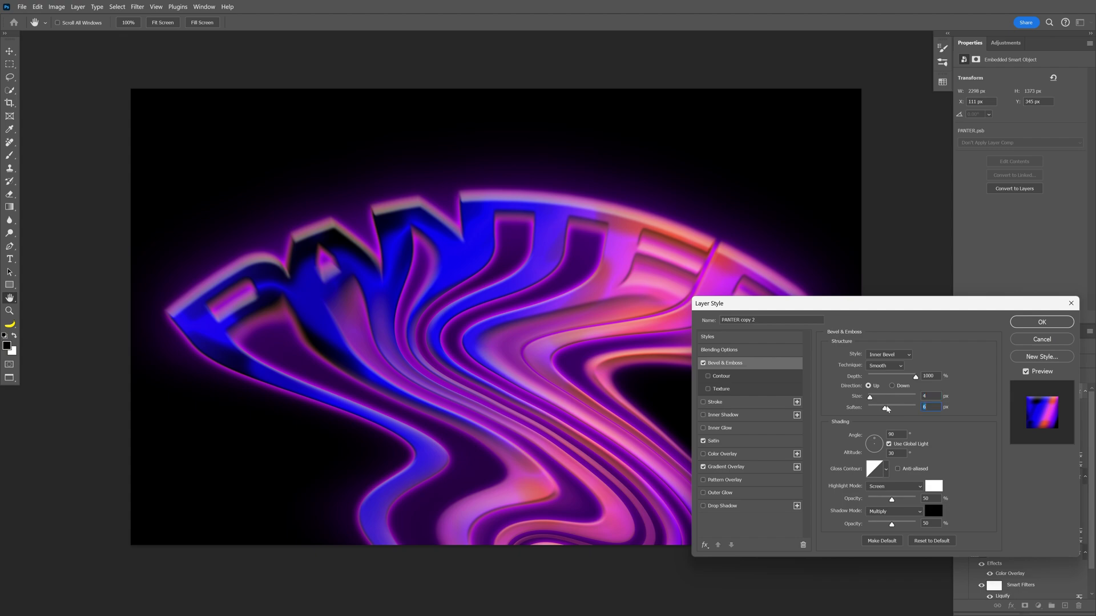
click(887, 471)
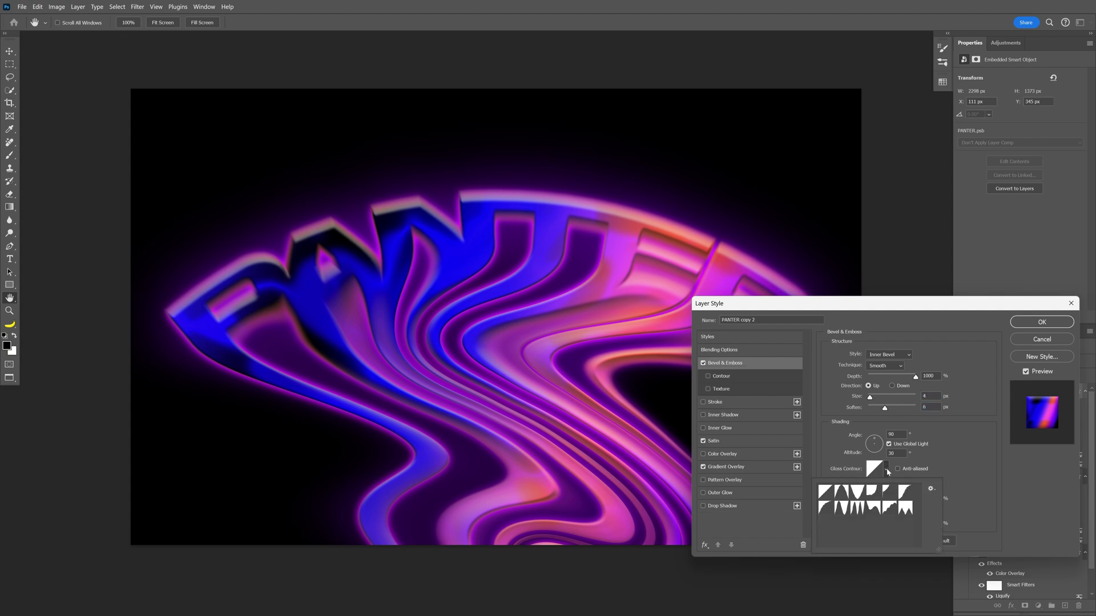
click(841, 508)
key(Return)
click(869, 437)
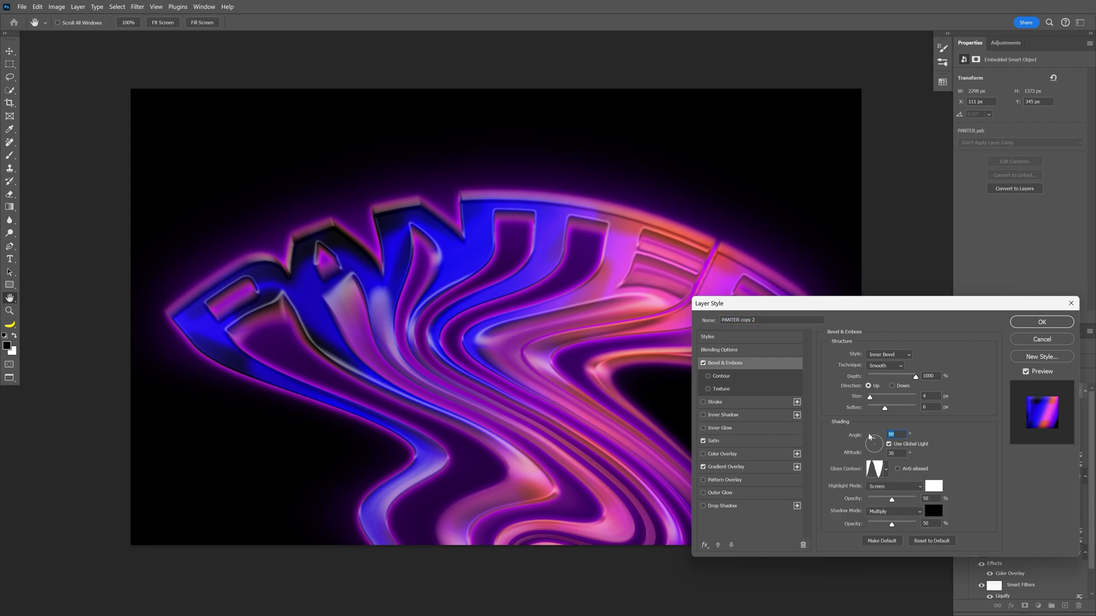
text(127)
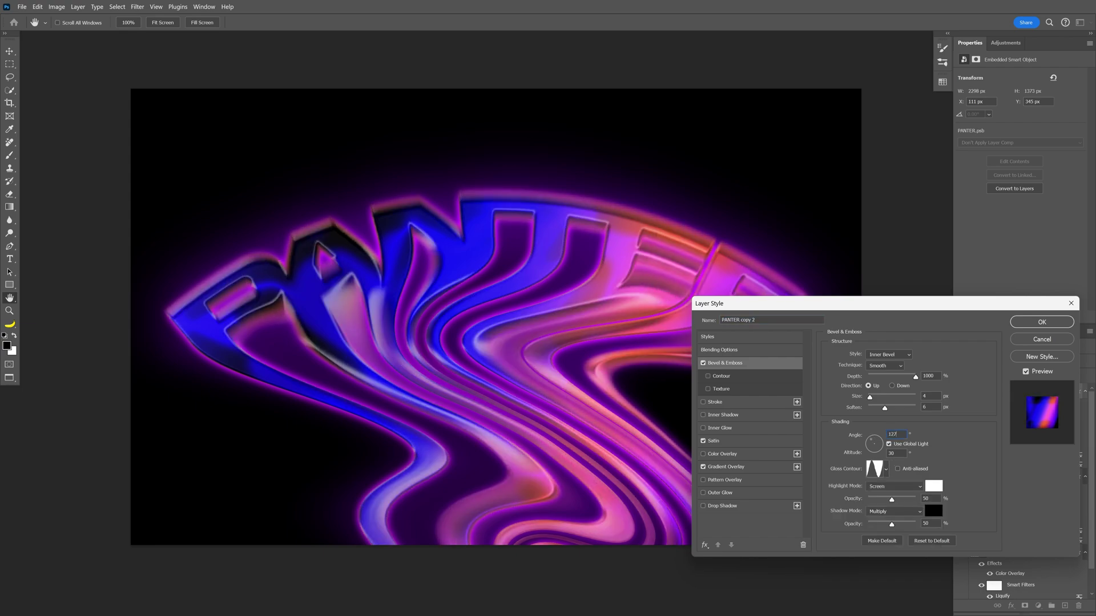
text(5)
- Make the bevel highlights yellow-orange and raise their opacity to 70%
drag(852, 304, 762, 286)
click(892, 463)
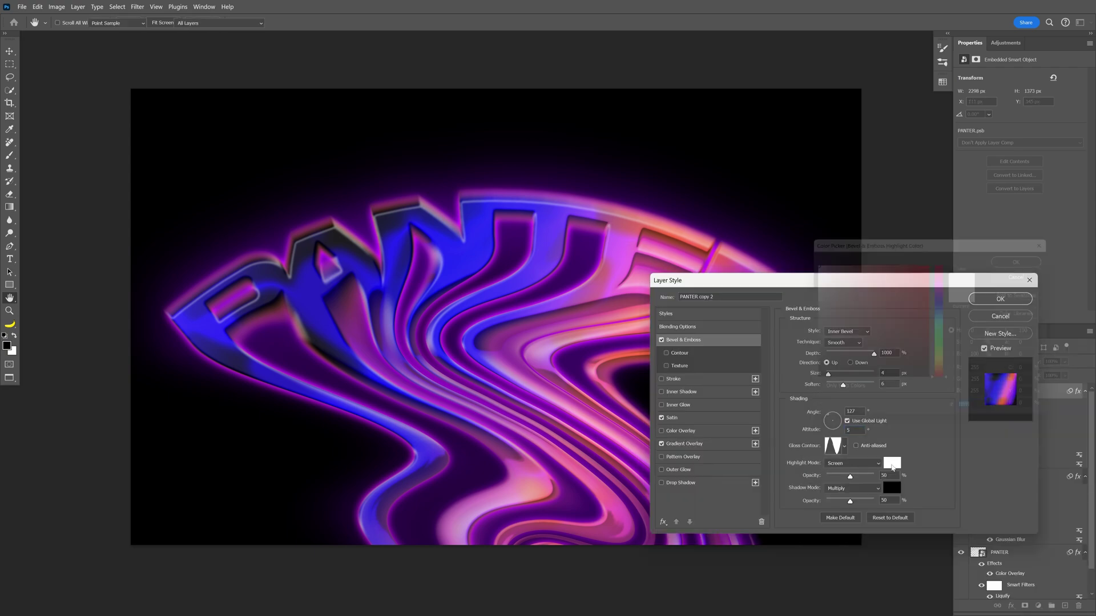
click(902, 272)
key(Return)
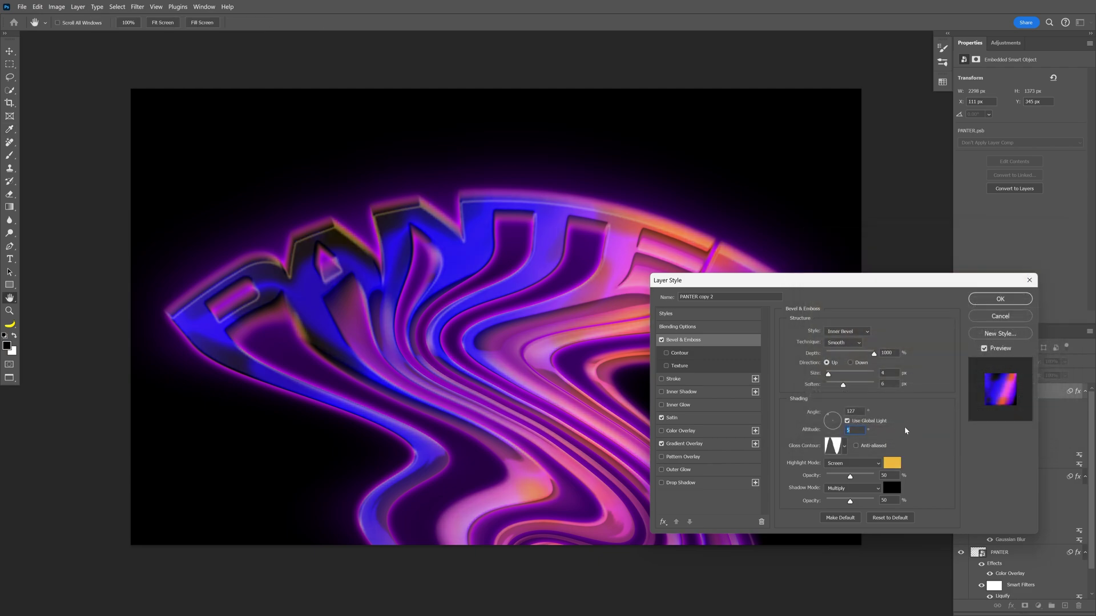
drag(850, 476, 861, 477)
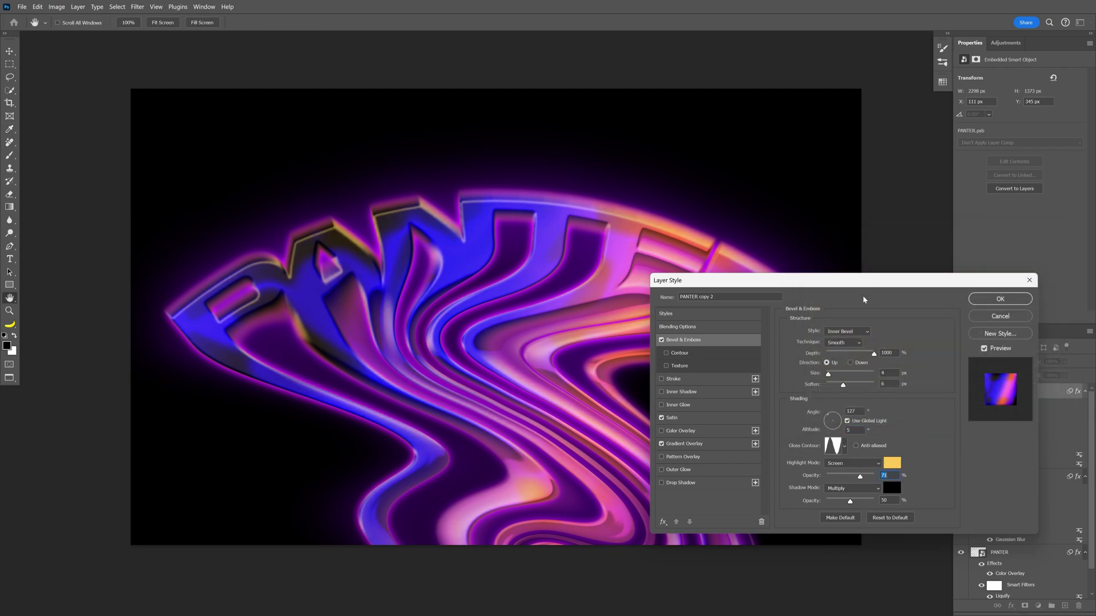
- Add a black Inner Shadow with 0 distance and 9 px size, then apply the layer styles
click(700, 393)
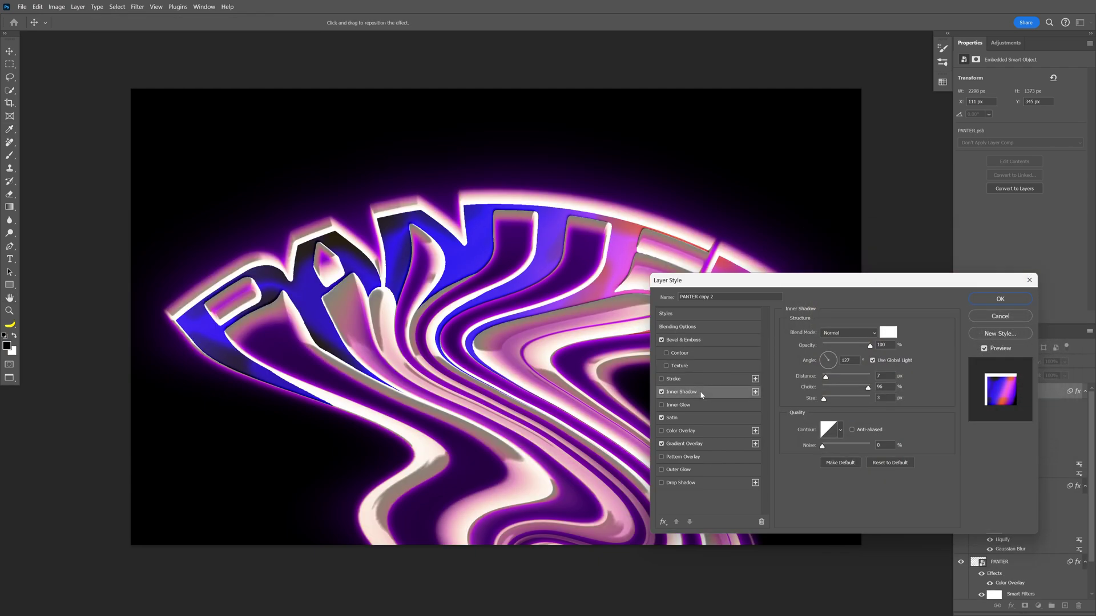
click(888, 332)
click(807, 385)
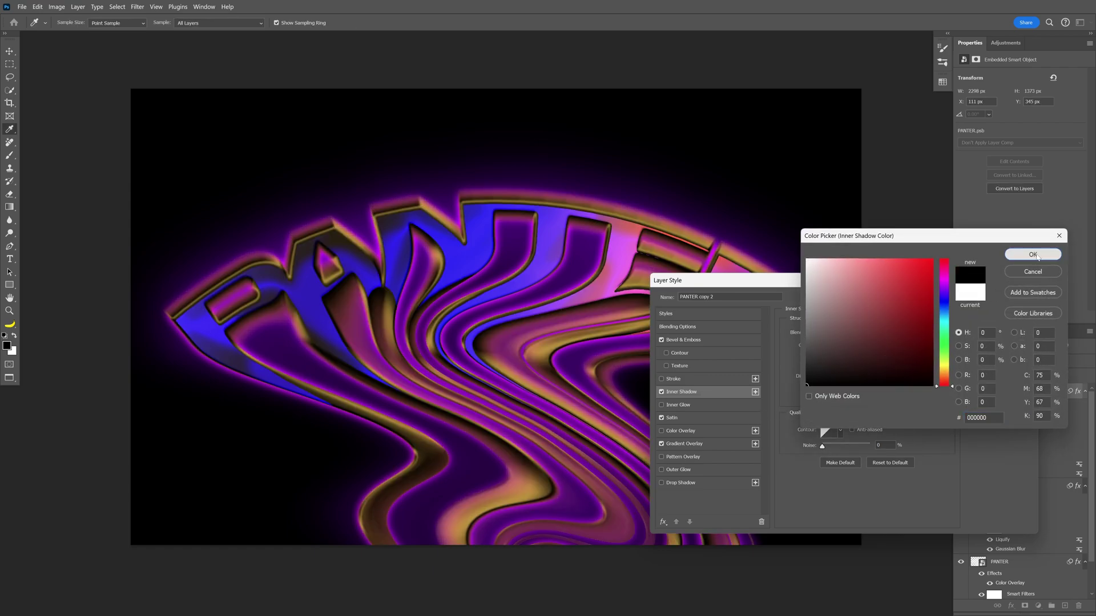
click(1034, 255)
mouse_move(827, 380)
mouse_down()
mouse_move(845, 391)
mouse_move(834, 393)
mouse_up()
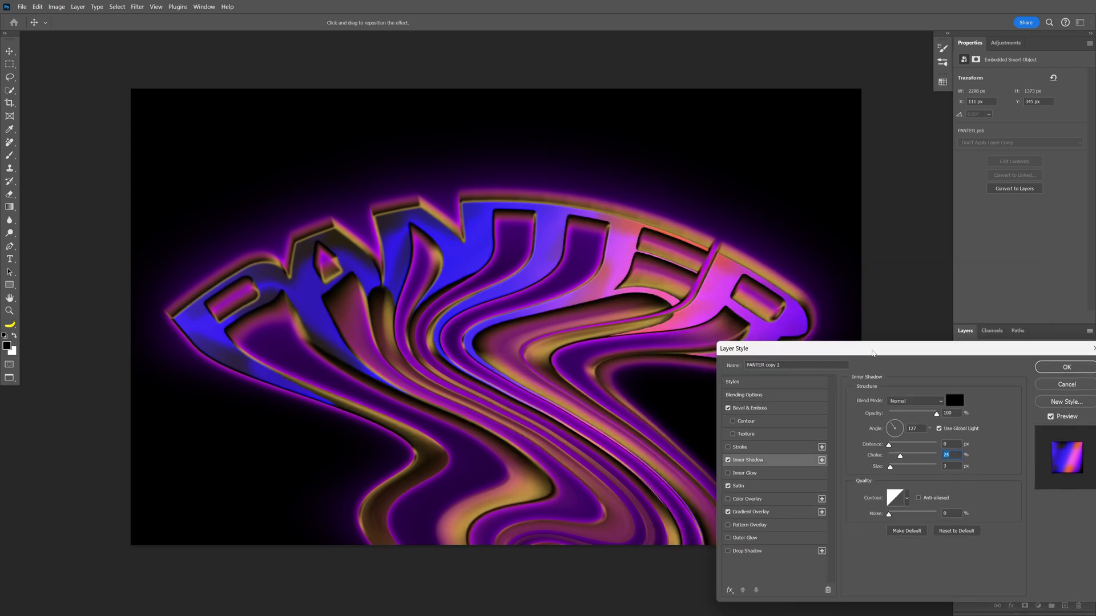
drag(891, 468, 894, 470)
click(1066, 367)
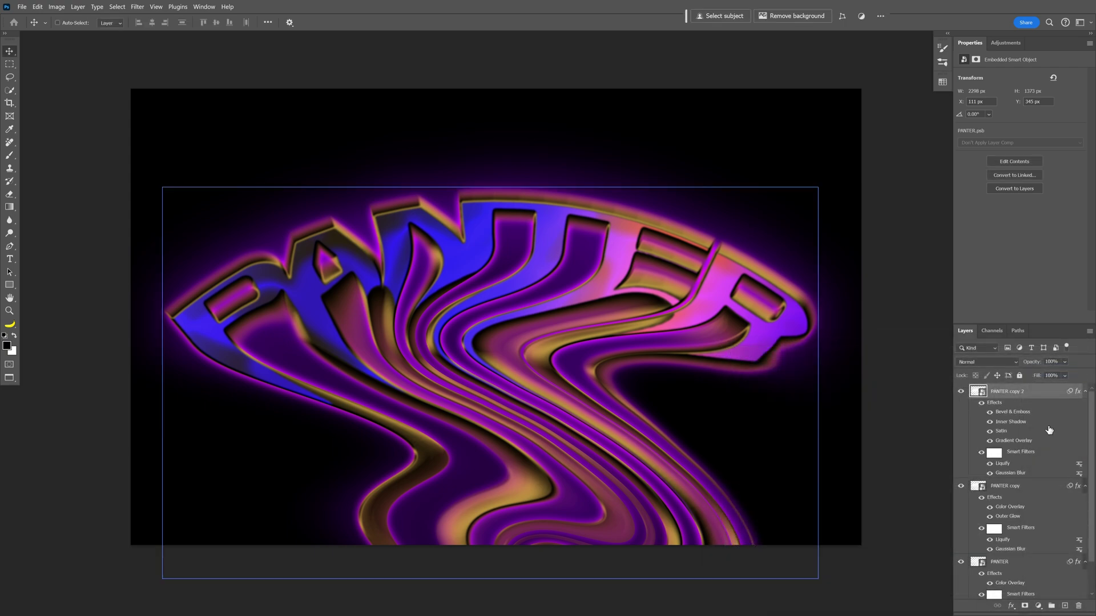
- Select all layers down to Background and convert them into one smart object
scroll(1049, 430, down, 2)
click(1050, 599)
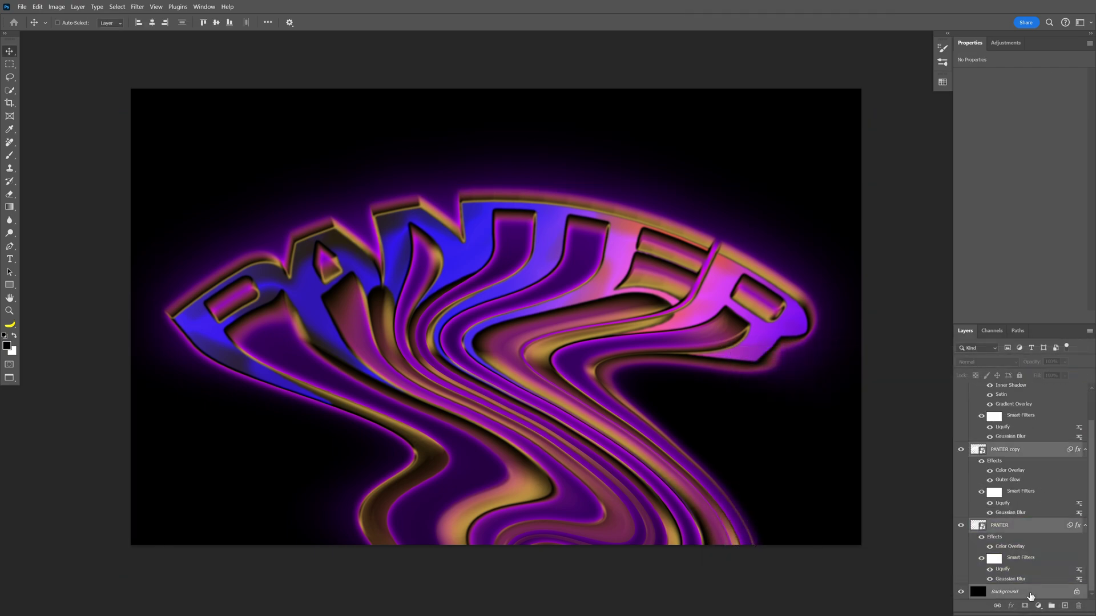
right_click(1015, 596)
click(1032, 588)
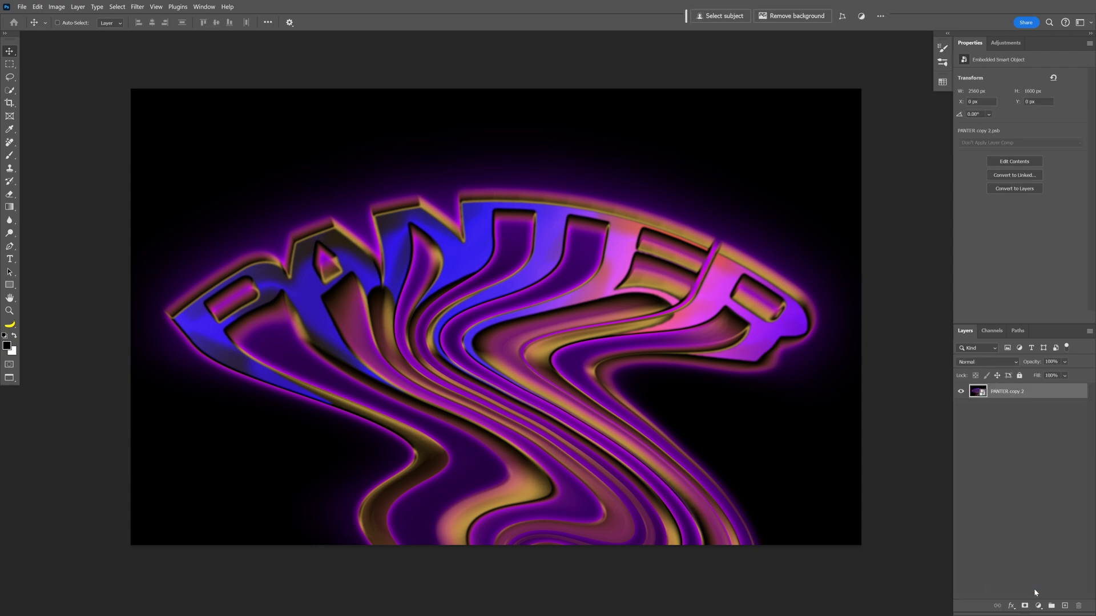
- Apply an Unsharp Mask smart filter at about 64% amount with 1.8 px radius
click(137, 6)
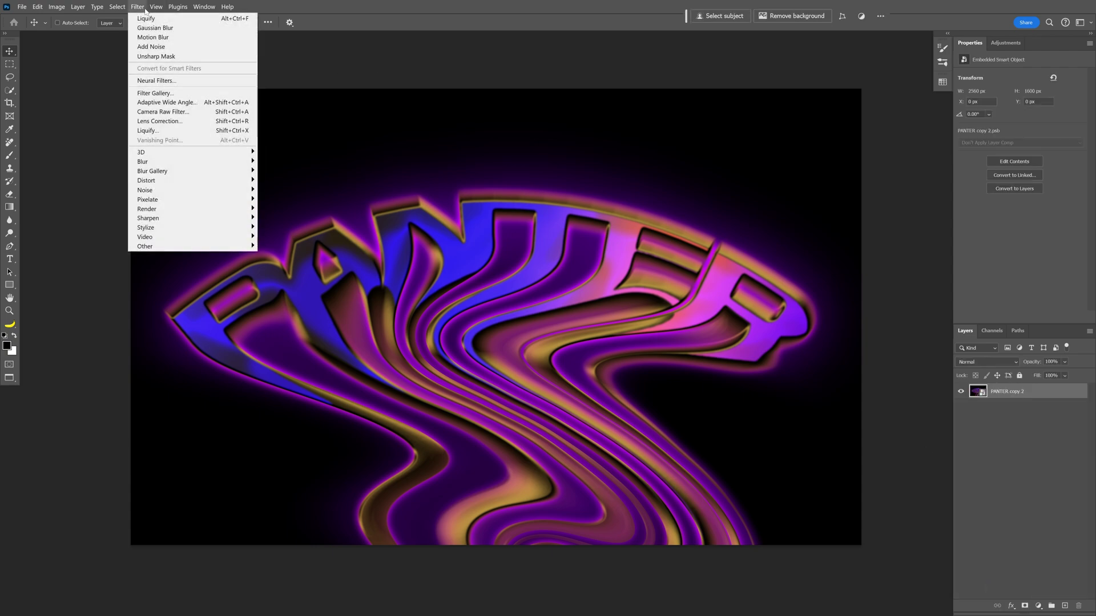
mouse_move(167, 220)
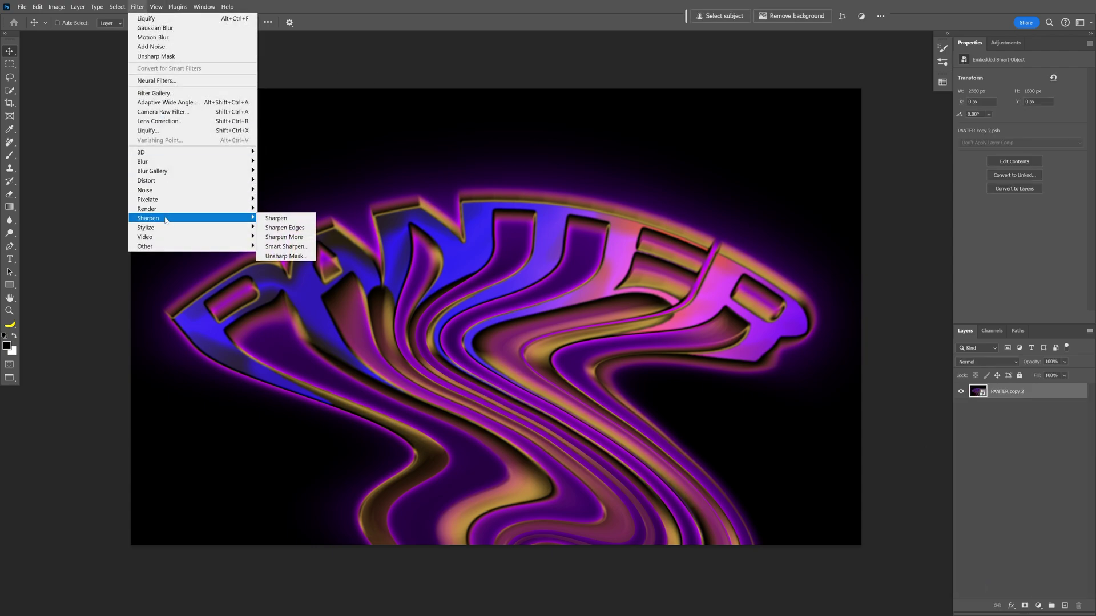
click(295, 257)
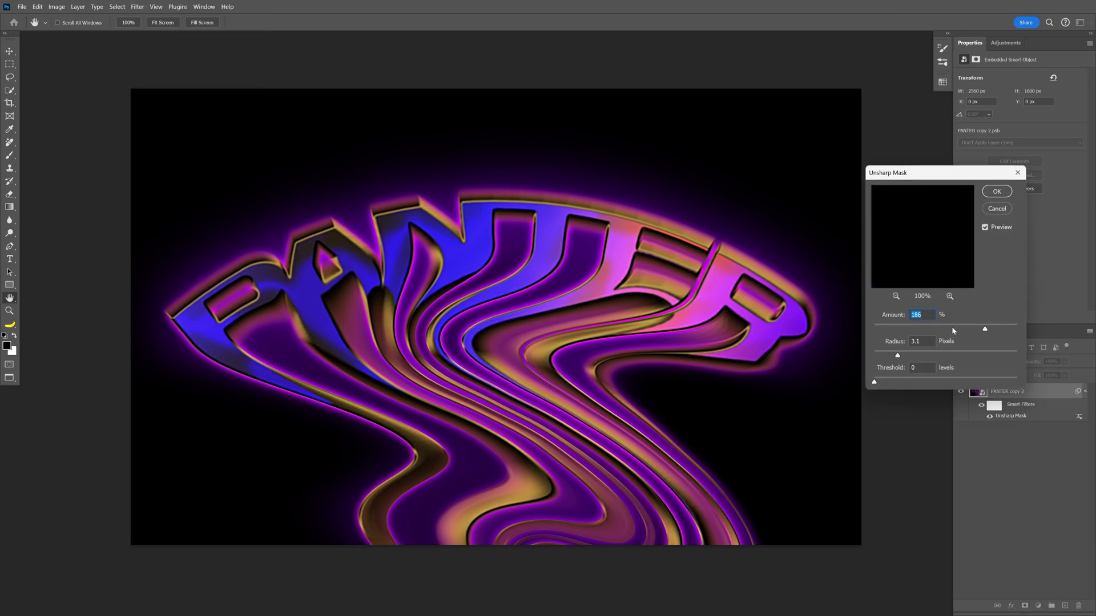
drag(963, 330, 905, 355)
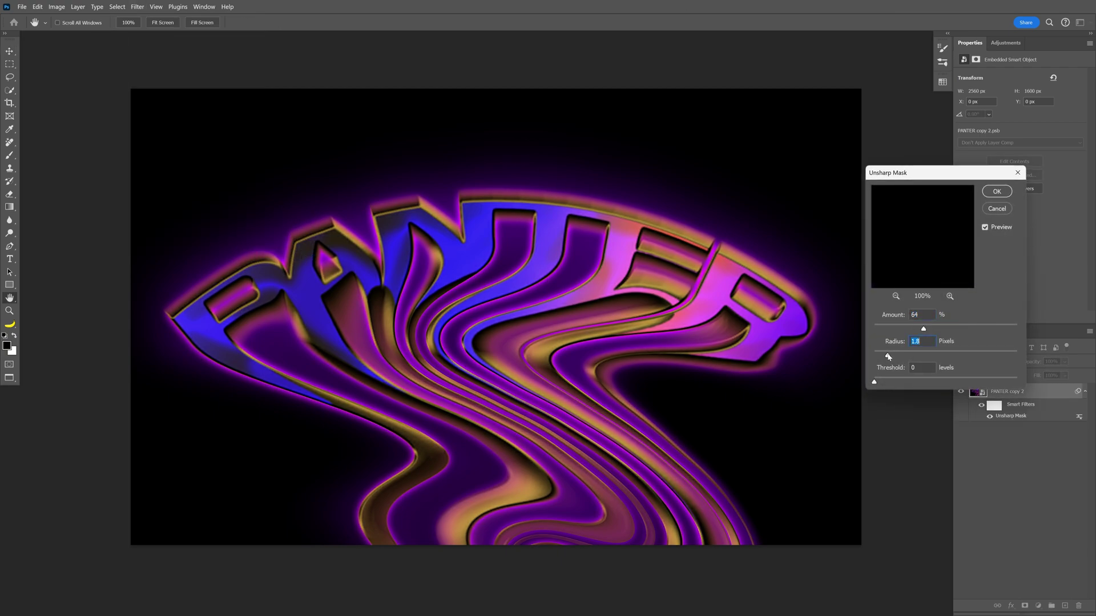
click(996, 191)
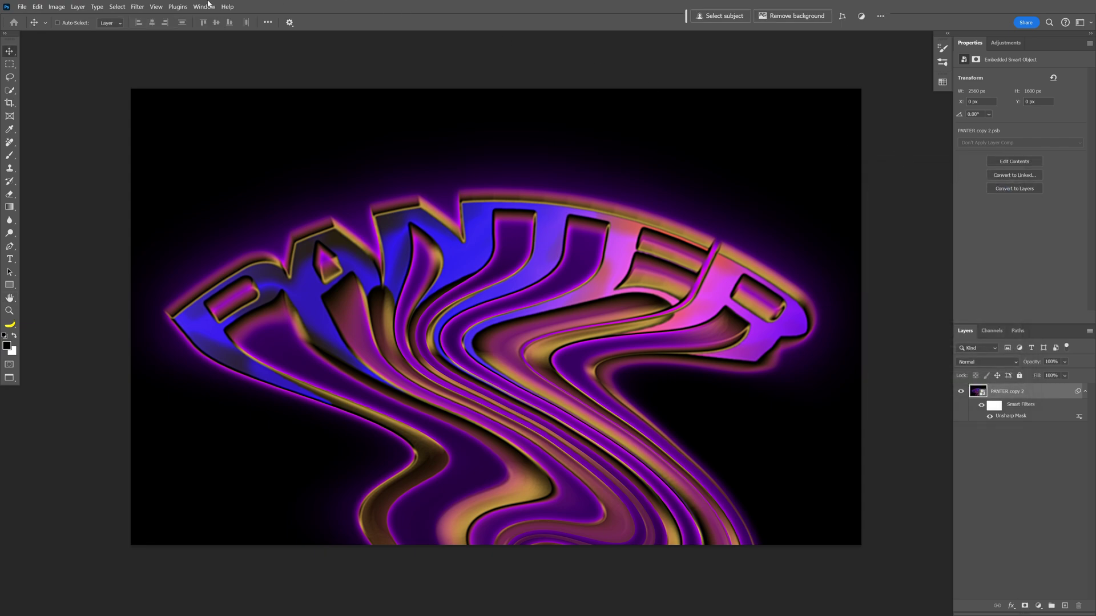
- Apply an Add Noise smart filter at 9.29% with Uniform distribution
click(139, 7)
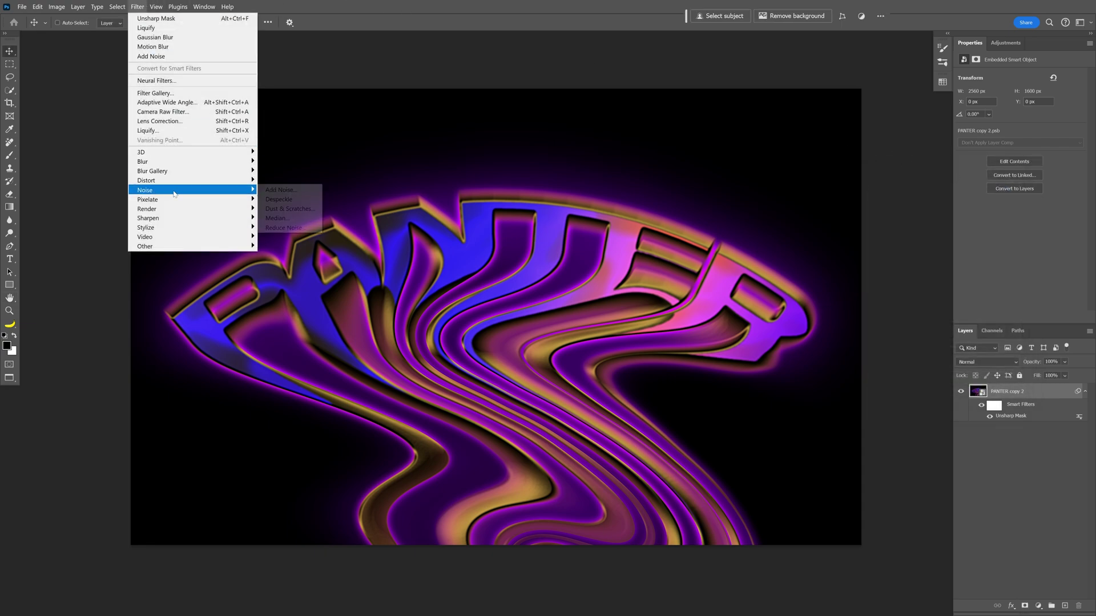
mouse_move(222, 192)
click(280, 192)
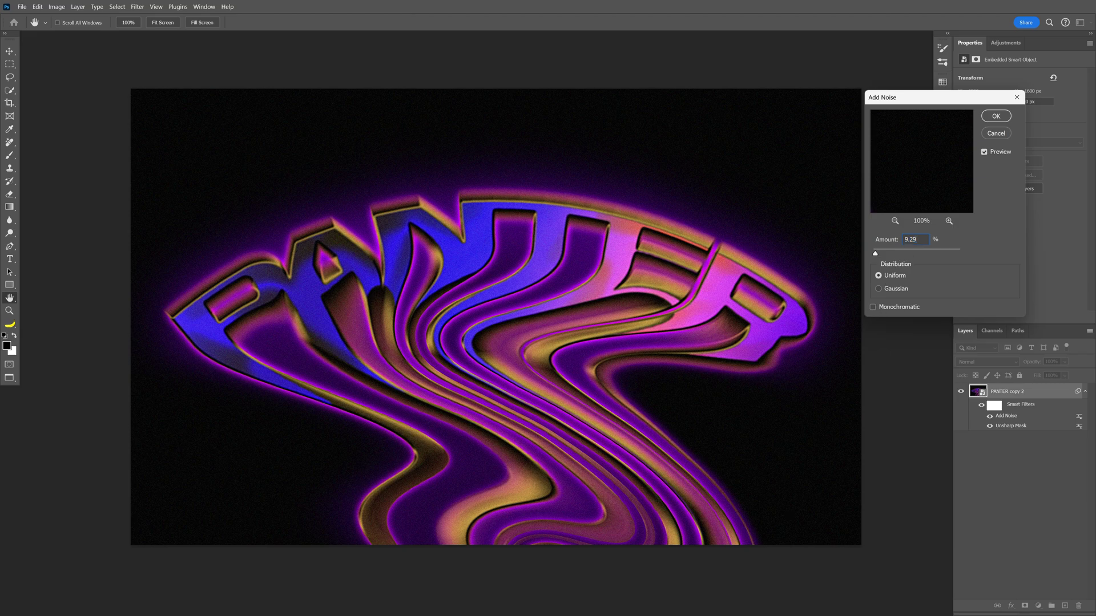
click(996, 117)
scroll(575, 306, up, 1)
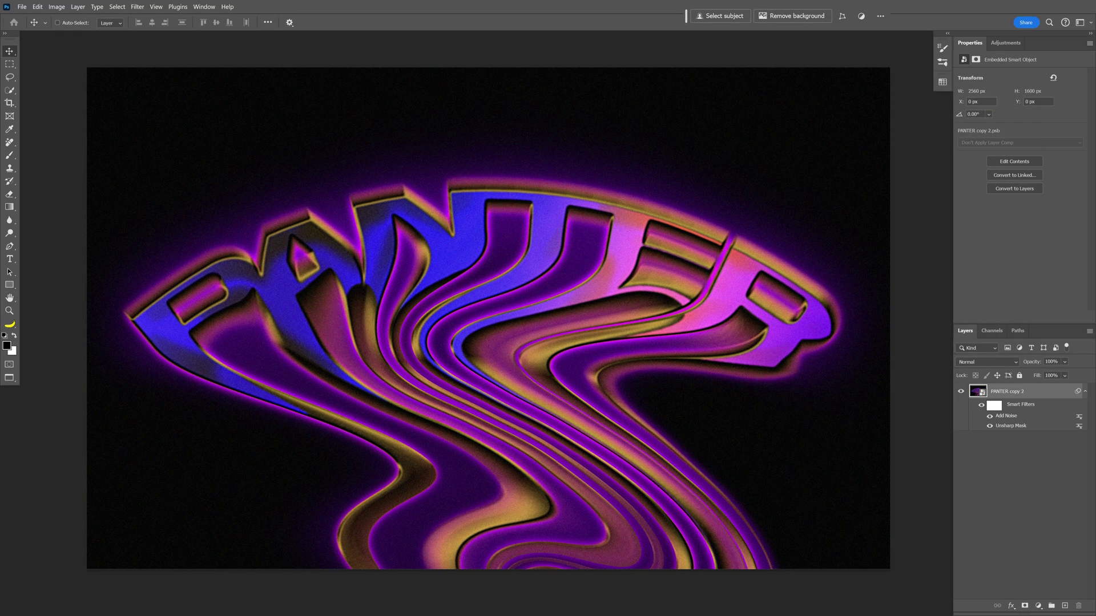